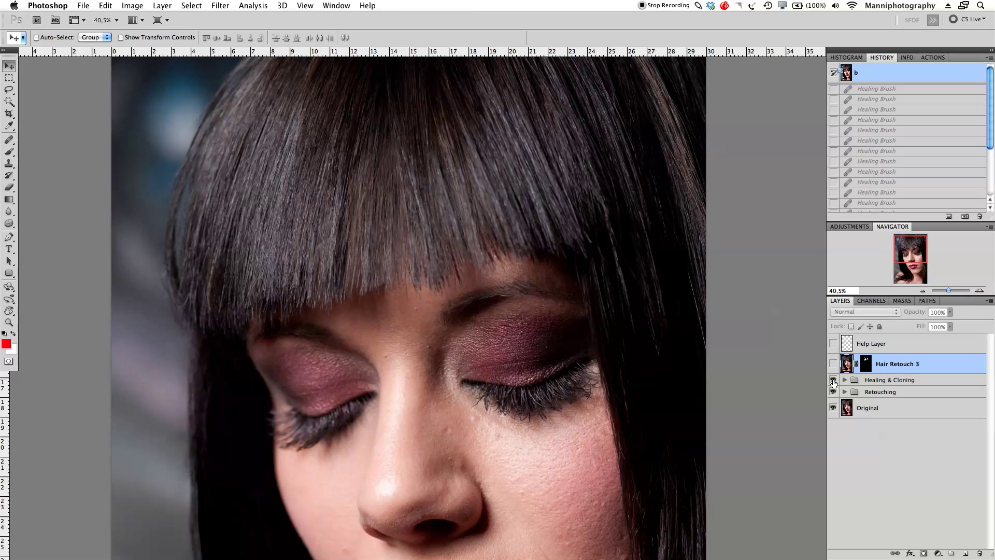
Compare the portrait with and without the Healing & Cloning group.
left_click(833, 382)
left_click(833, 381)
left_click(833, 382)
left_click(833, 381)
left_click(833, 381)
left_click(833, 382)
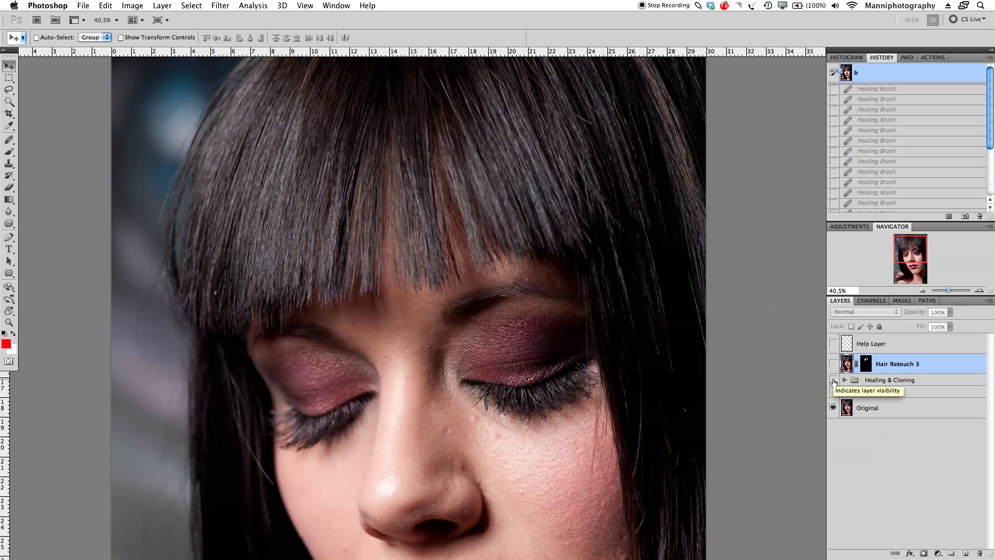
left_click(833, 382)
left_click(833, 382)
left_click(833, 382)
left_click(833, 382)
left_click(833, 381)
left_click(833, 382)
Compare the portrait with and without the Retouching group, leaving both it and Healing & Cloning visible.
left_click(834, 388)
left_click(834, 389)
left_click(833, 383)
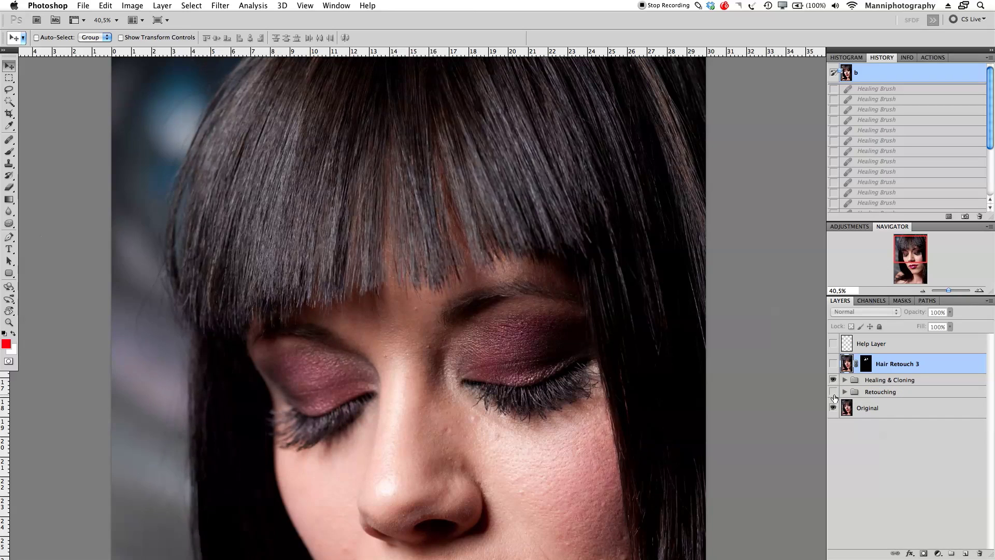
left_click(833, 393)
left_click(834, 393)
left_click(833, 393)
left_click(834, 393)
left_click(834, 393)
left_click(833, 393)
left_click(834, 393)
left_click(834, 393)
left_click(833, 393)
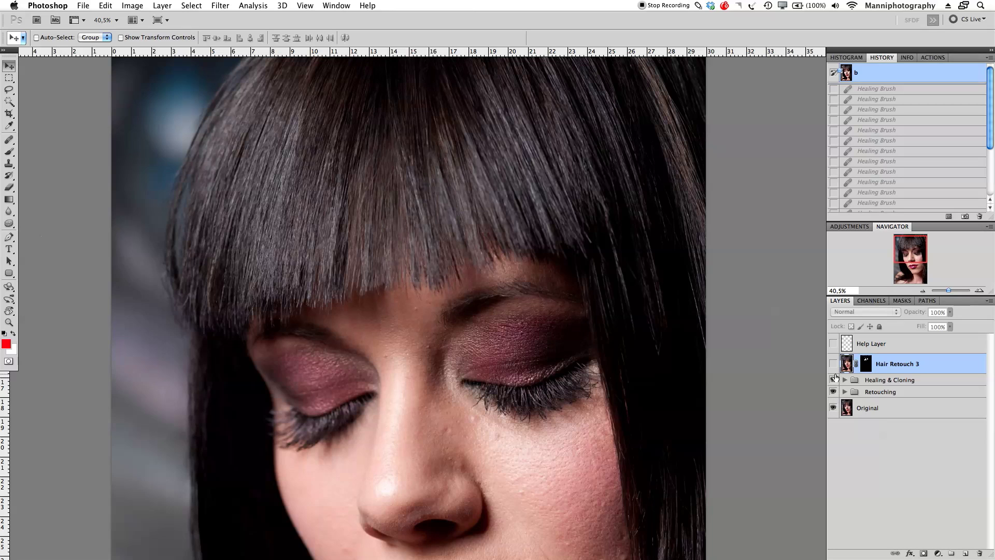
Compare the fringe with and without the Hair Retouch 3 layer, leaving the layer visible.
left_click(833, 366)
left_click(834, 366)
left_click(834, 365)
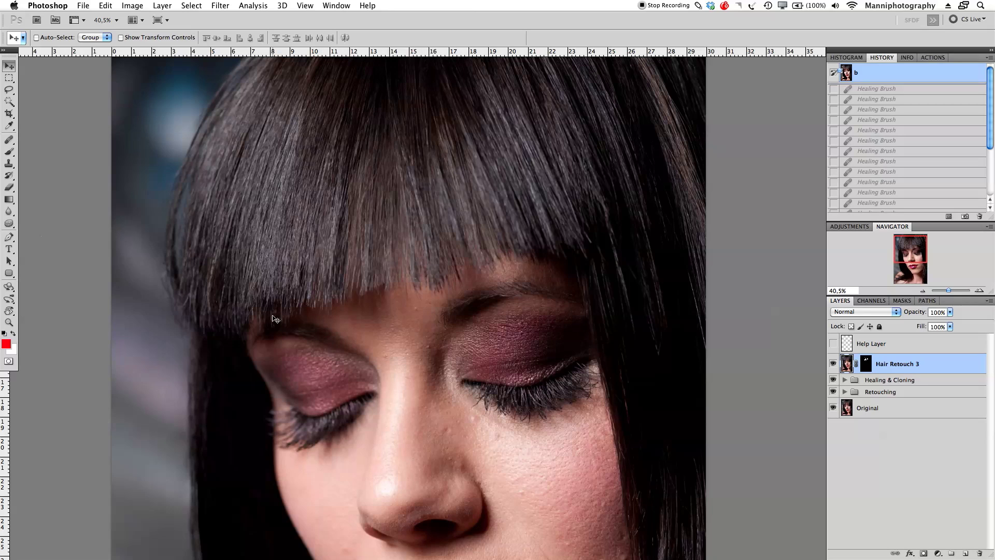
On the Help Layer, mark the fringe's lower edge and its gaps with red 30 px brush strokes, and hide the layer when done.
left_click(833, 344)
left_click(871, 344)
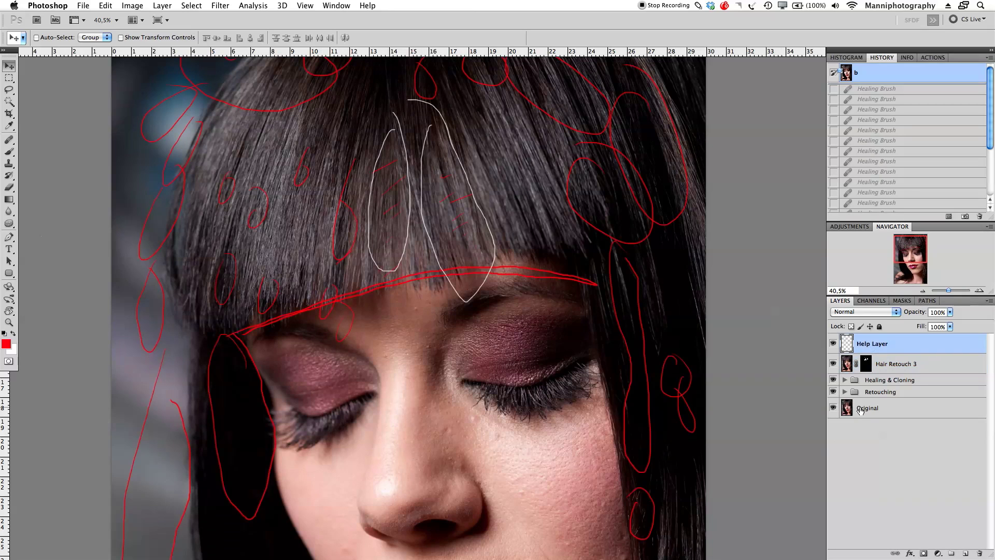
key("b")
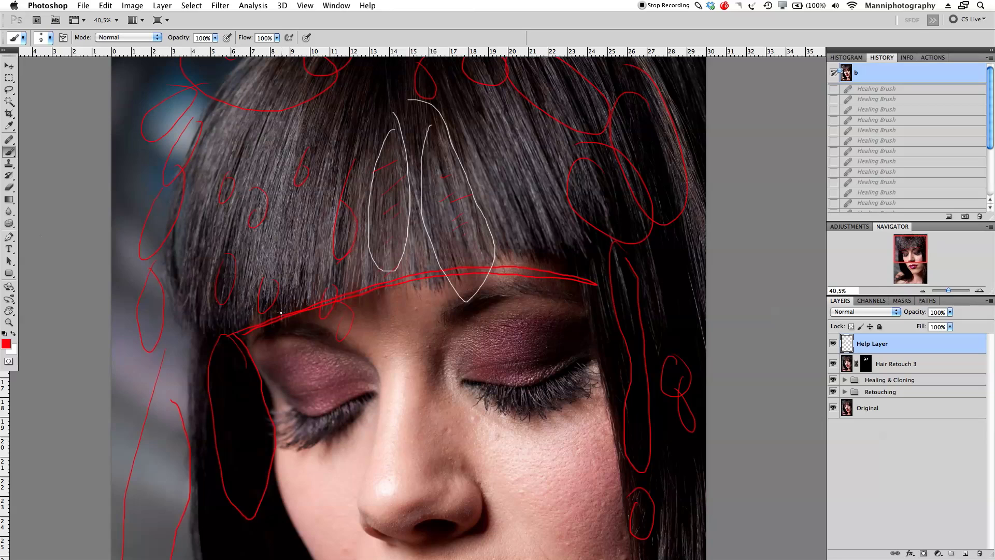
mouse_move(223, 338)
left_mouse_down()
mouse_move(316, 300)
mouse_move(541, 261)
mouse_move(612, 275)
left_mouse_up()
left_click_drag(281, 314, 222, 347)
left_click_drag(226, 308, 228, 336)
mouse_move(281, 254)
left_mouse_down()
mouse_move(274, 292)
mouse_move(282, 305)
left_mouse_up()
mouse_move(287, 284)
left_mouse_down()
mouse_move(290, 305)
mouse_move(318, 300)
left_mouse_up()
left_click_drag(340, 271, 342, 295)
left_click_drag(348, 291, 353, 304)
left_click_drag(384, 263, 384, 283)
left_click_drag(404, 261, 403, 275)
mouse_move(420, 261)
left_mouse_down()
mouse_move(421, 270)
mouse_move(444, 276)
left_mouse_up()
left_click_drag(458, 260, 466, 276)
mouse_move(492, 251)
left_mouse_down()
mouse_move(495, 271)
mouse_move(531, 260)
left_mouse_up()
mouse_move(555, 246)
left_mouse_down()
mouse_move(582, 261)
mouse_move(355, 313)
left_mouse_up()
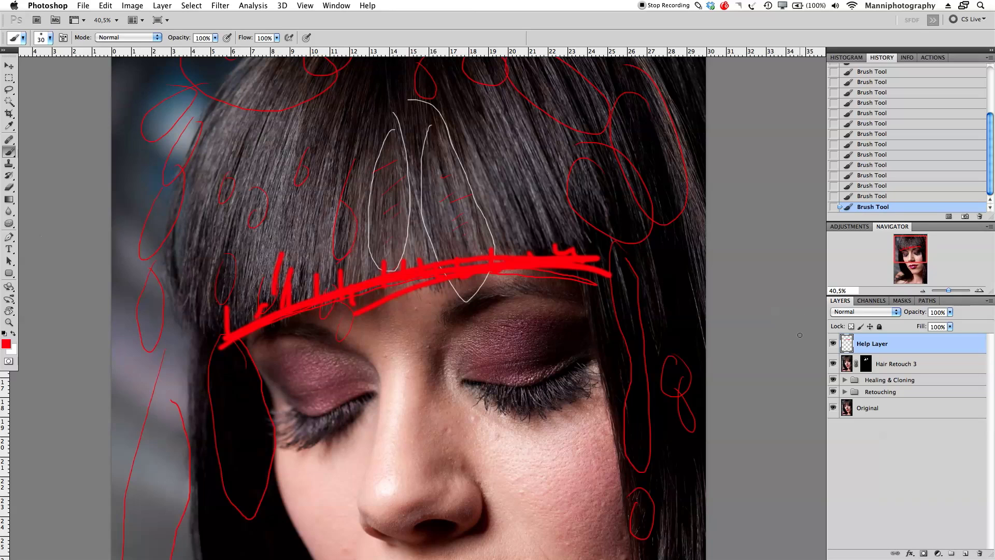
left_click(833, 343)
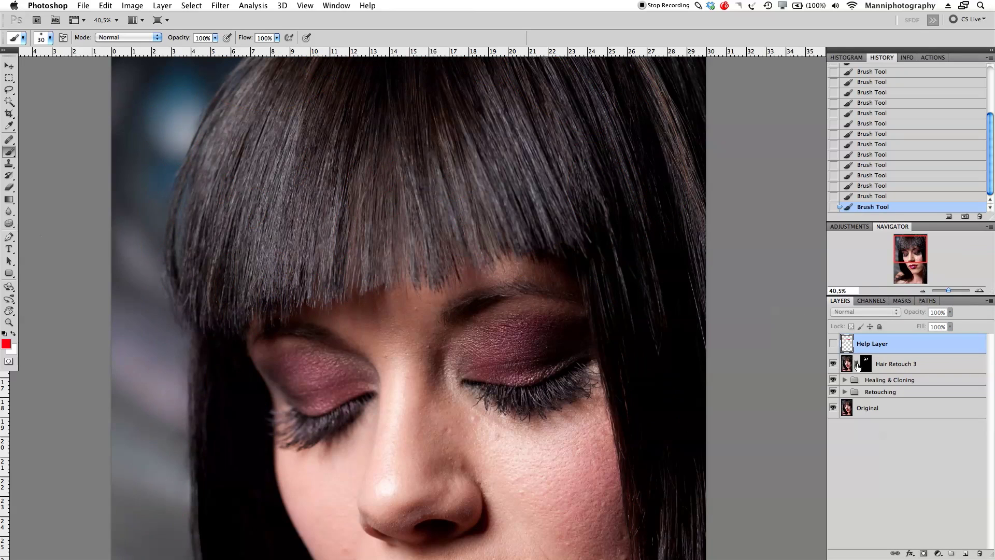
Add a new layer directly below the Help Layer and name it NEW HELP LAYER.
left_click(966, 553)
left_click_drag(884, 345, 887, 370)
double_click(867, 364)
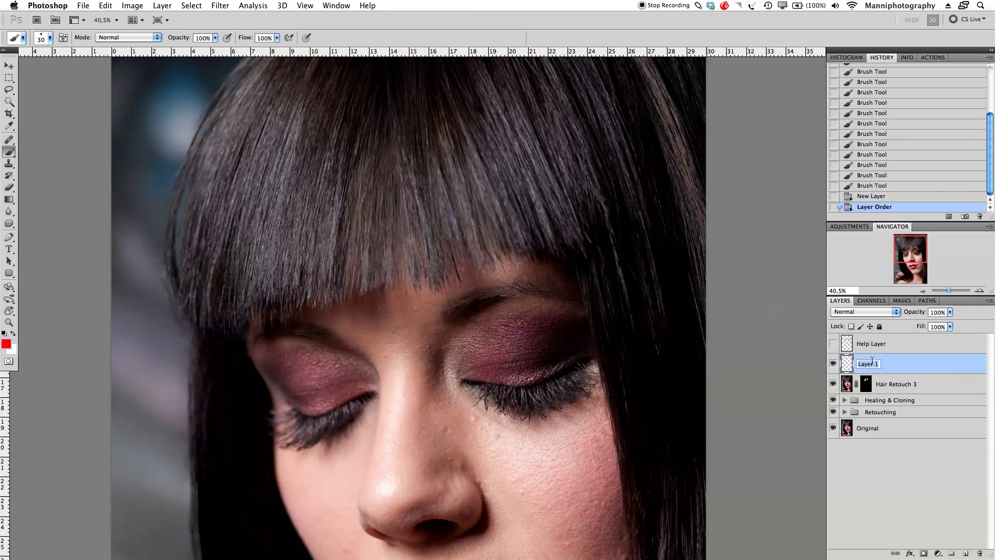
type("nEW HELP LAYER")
key("Return")
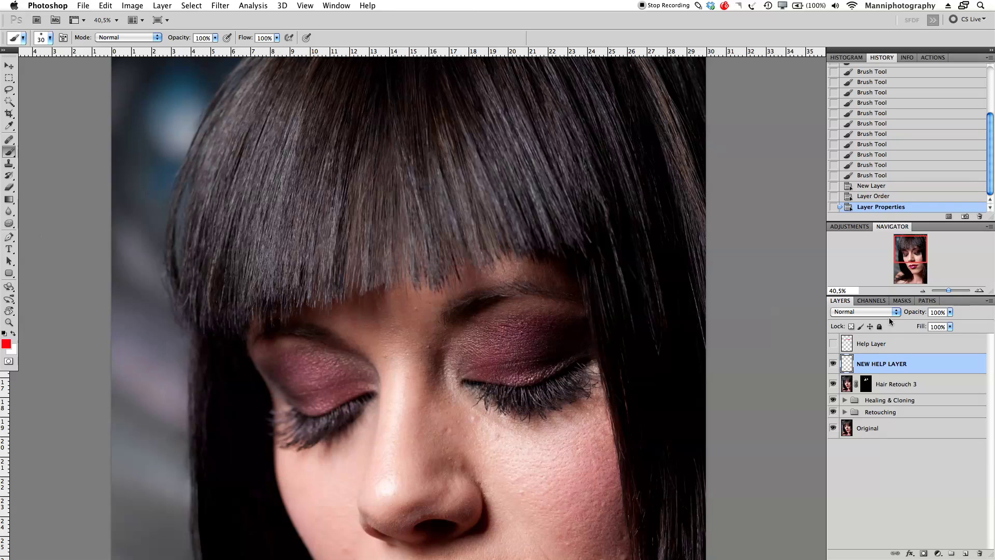
Draw a curved Pen tool path along the fringe's lower edge, from the hair beside the woman's left brow to the opposite outer edge.
key("p")
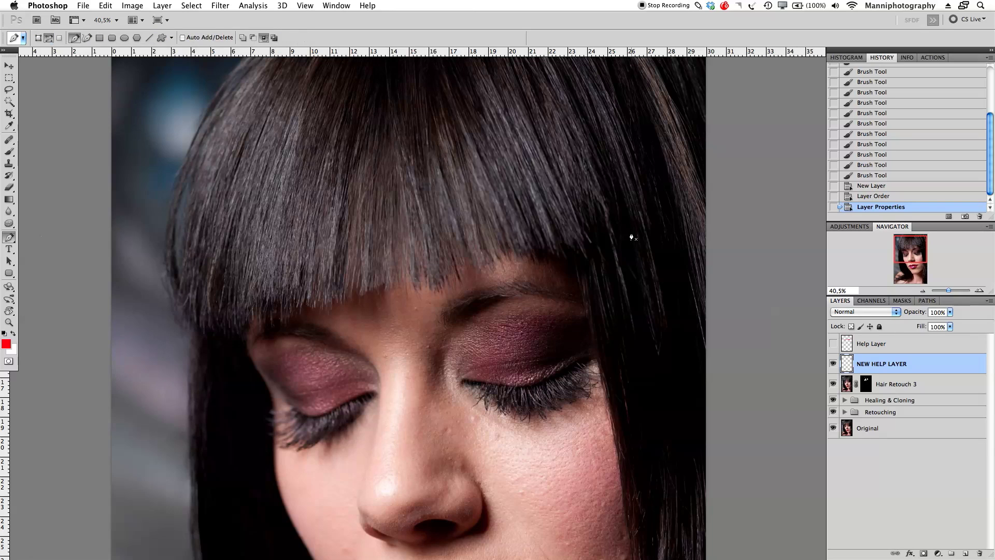
key("p")
left_click(602, 253)
left_click(392, 293)
left_click_drag(382, 300, 235, 357)
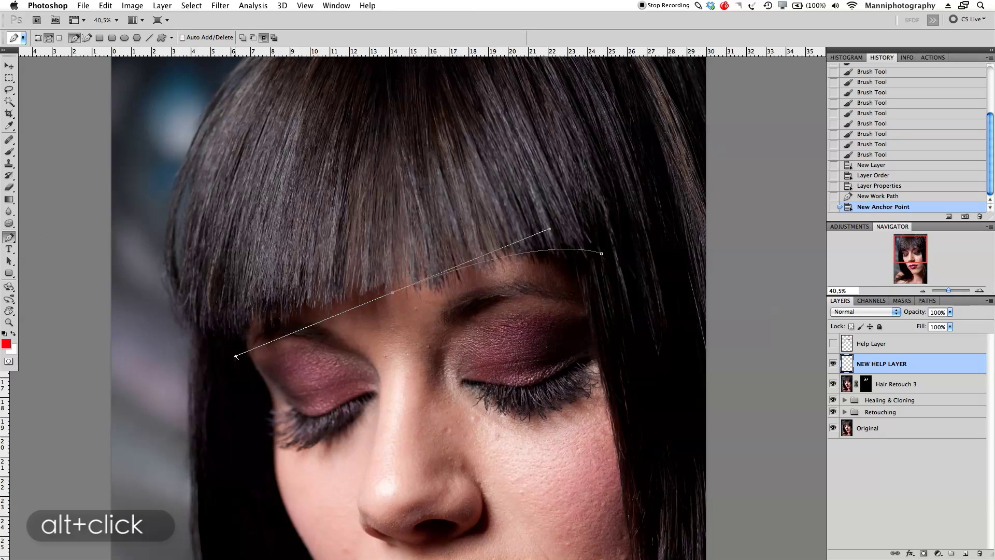
left_click_drag(235, 356, 374, 300)
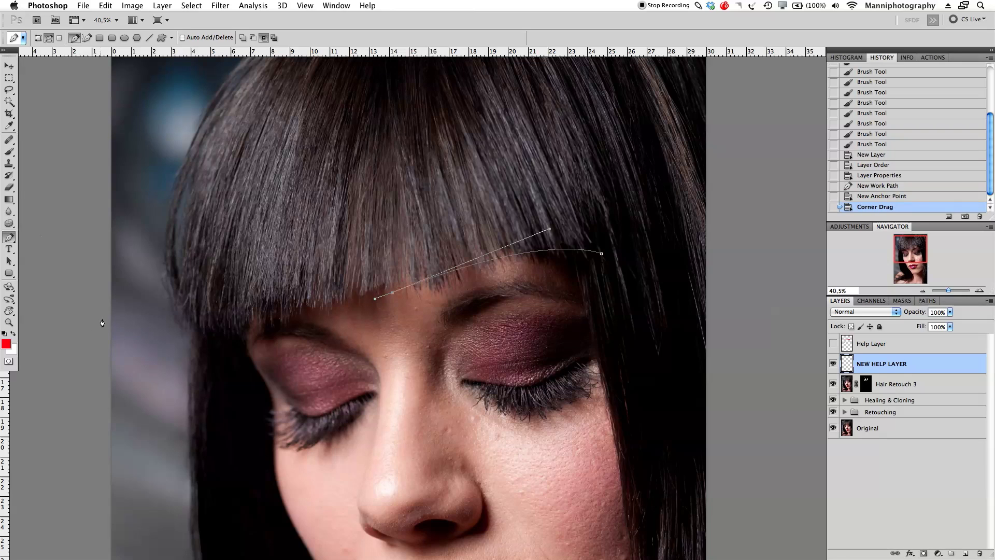
left_click_drag(145, 296, 231, 180)
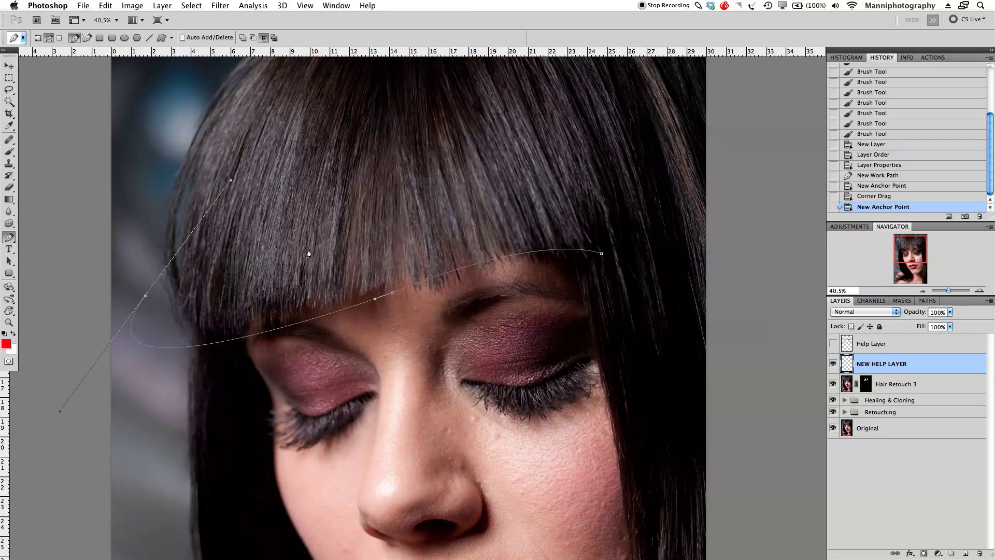
Stroke the path in red with the Pencil and Simulate Pressure enabled, and dismiss the path.
right_click(352, 302)
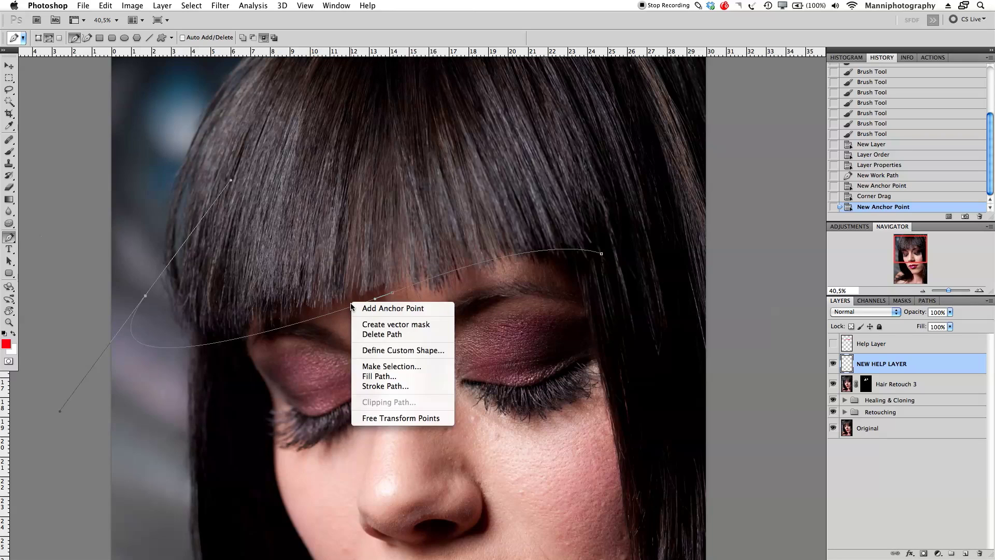
left_click(404, 387)
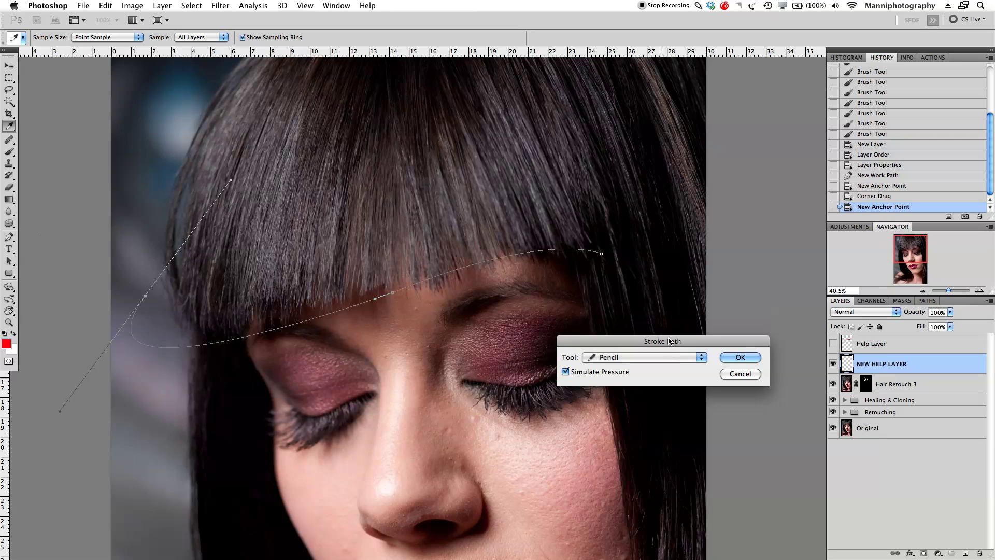
left_click(618, 362)
left_click(605, 358)
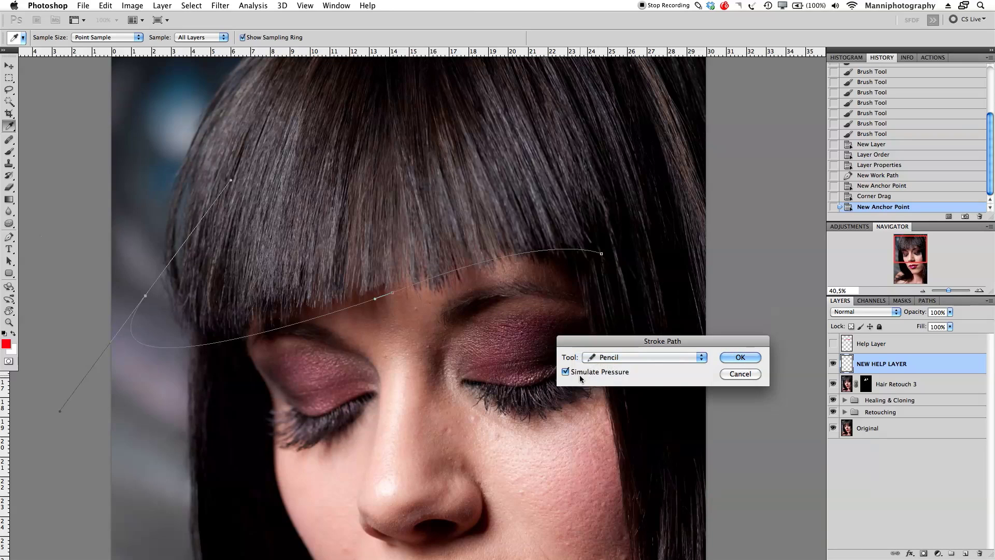
left_click(723, 359)
right_click(414, 301)
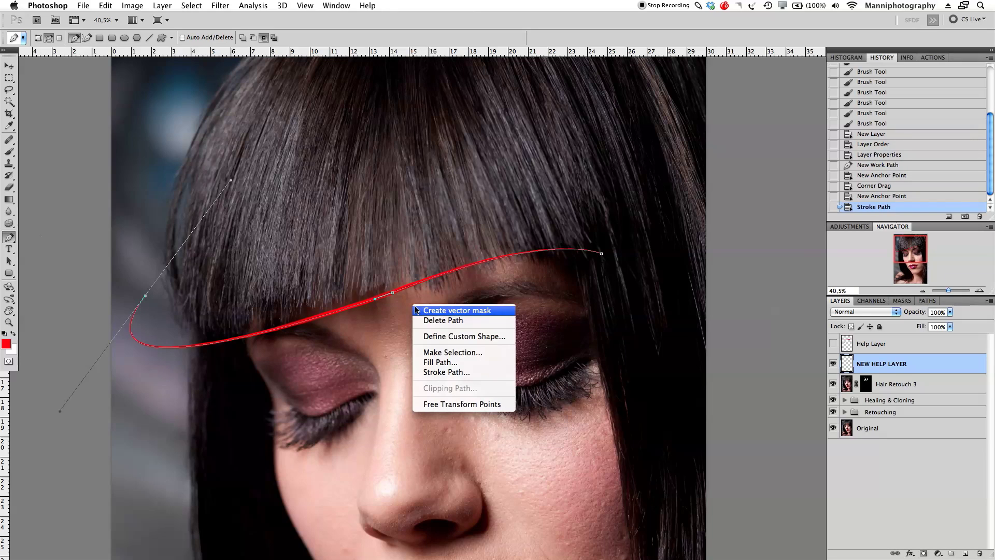
key("Escape")
key("Escape")
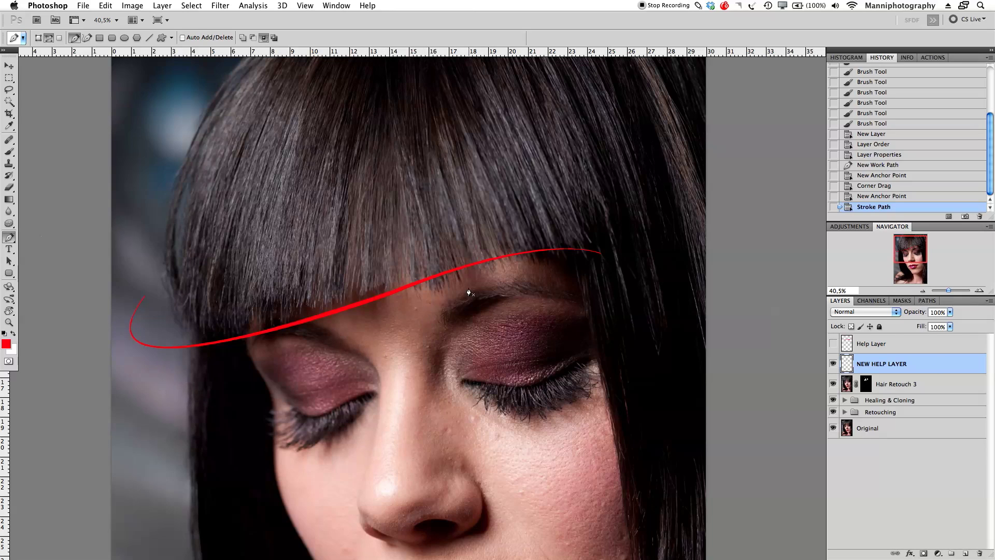
Reposition the red guide line and rotate it 4.16° with Free Transform to follow the fringe's lower edge.
key("v")
key("v")
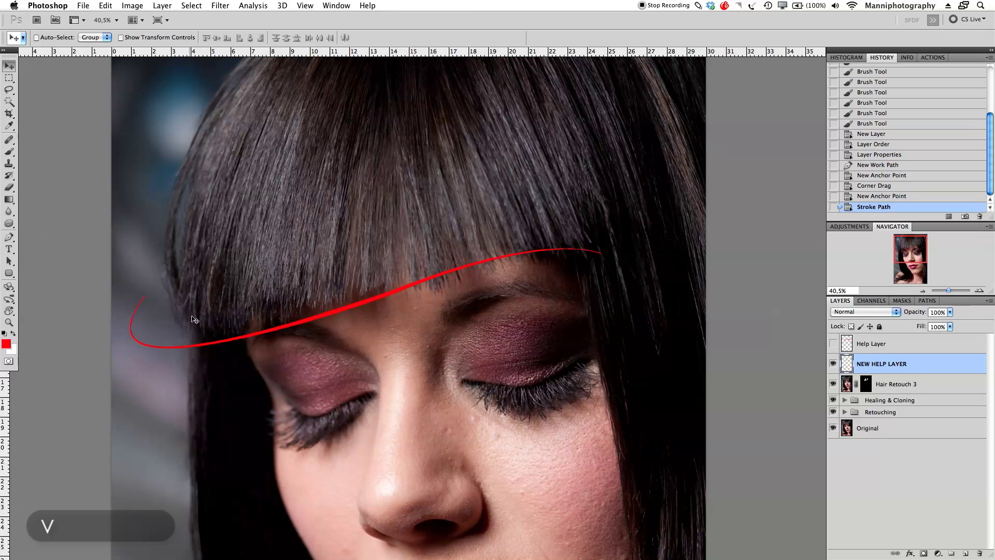
mouse_move(306, 325)
left_mouse_down()
mouse_move(356, 319)
mouse_move(311, 327)
mouse_move(322, 314)
left_mouse_up()
key("super+t")
left_click_drag(617, 182, 622, 193)
left_click_drag(451, 306, 449, 312)
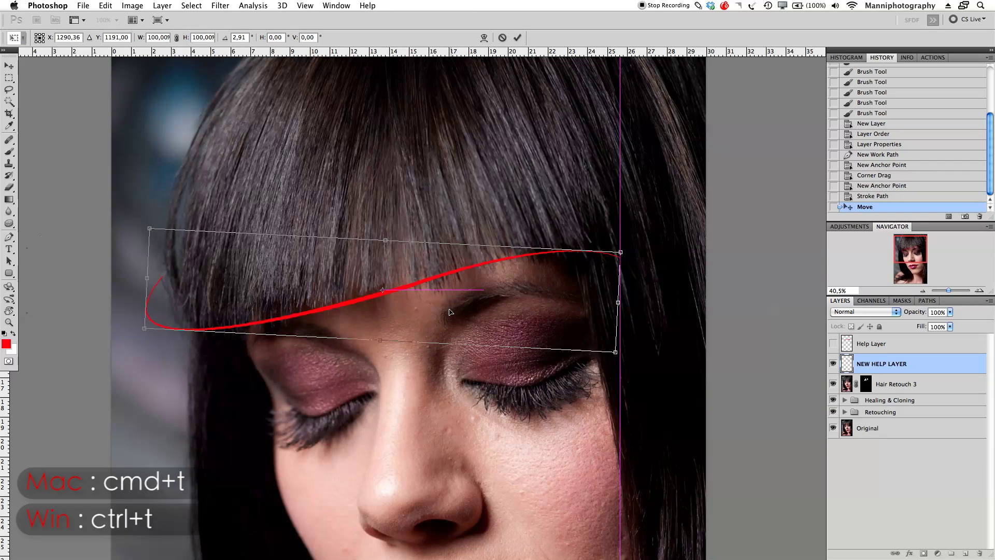
left_click_drag(655, 185, 658, 192)
left_click_drag(460, 278, 451, 280)
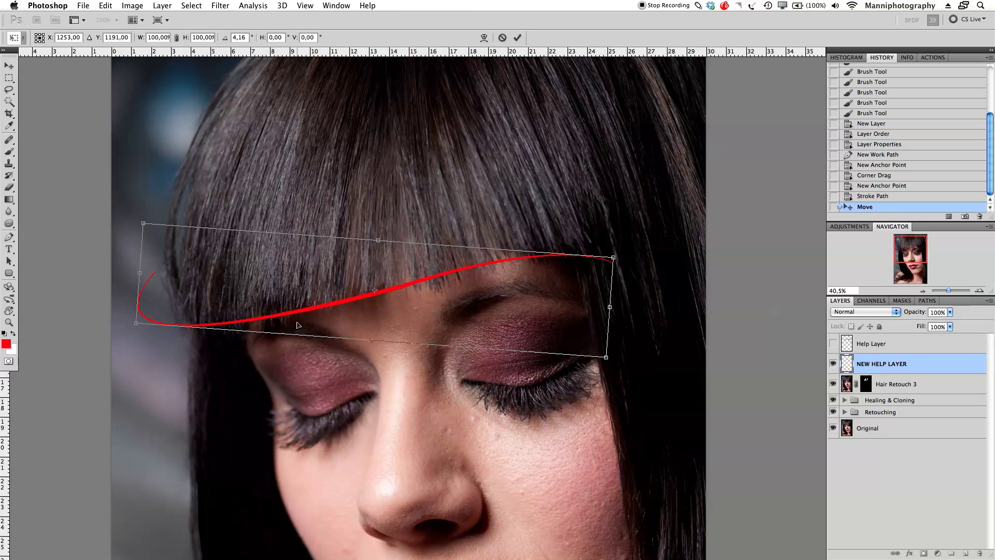
left_click_drag(306, 313, 306, 318)
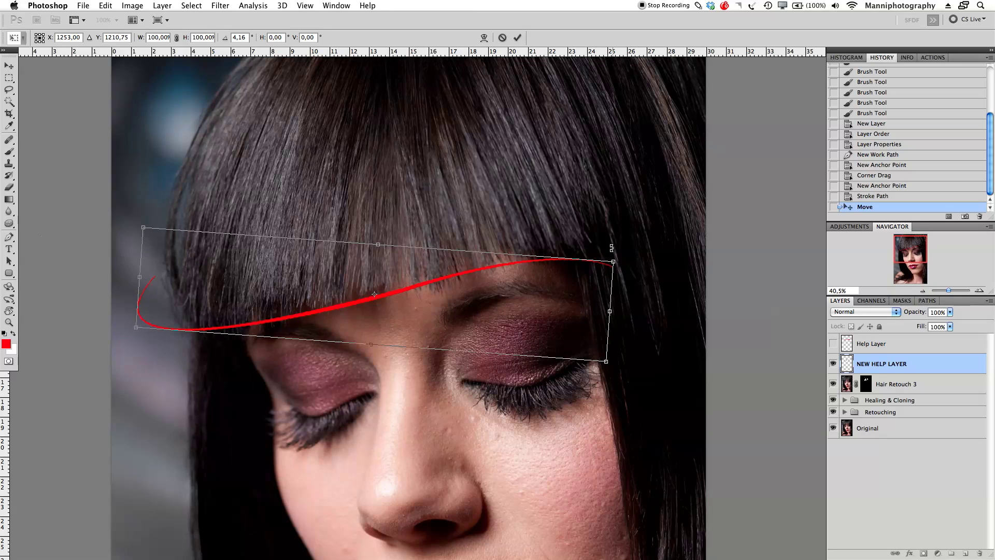
left_click(517, 37)
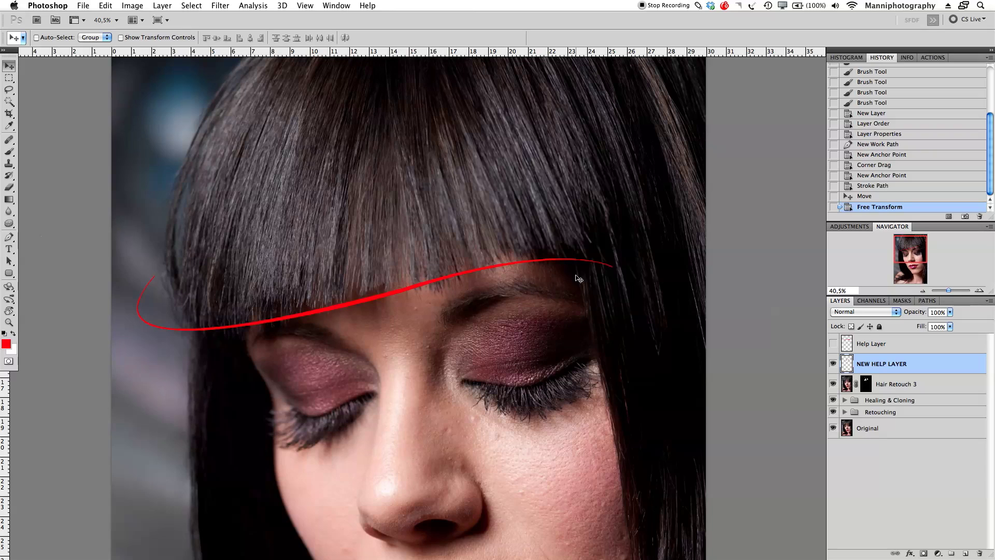
Nudge the red guide line slightly up and to the right, and hide the NEW HELP LAYER.
left_click_drag(377, 299, 378, 297)
key("Up")
key("Right")
key("Right")
key("Right")
key("Right")
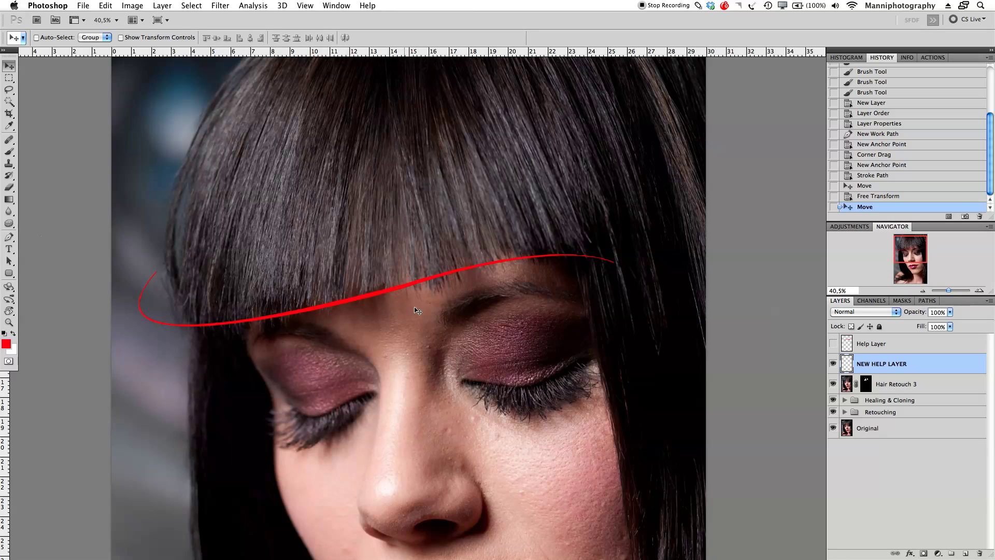
left_click(833, 363)
Place the Hair Retouch 3 layer in a new group named Hair blur and collapse the group.
left_click(908, 389)
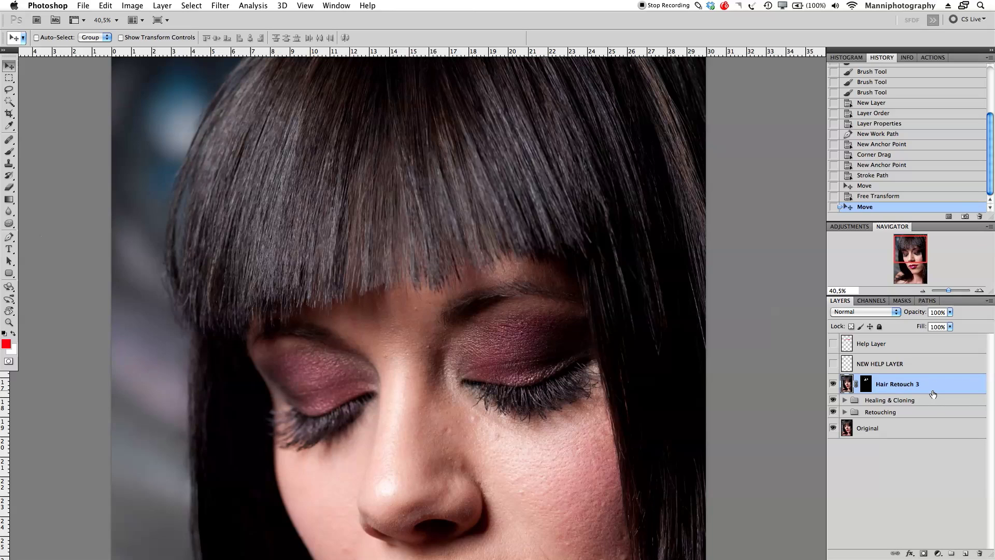
key("super+g")
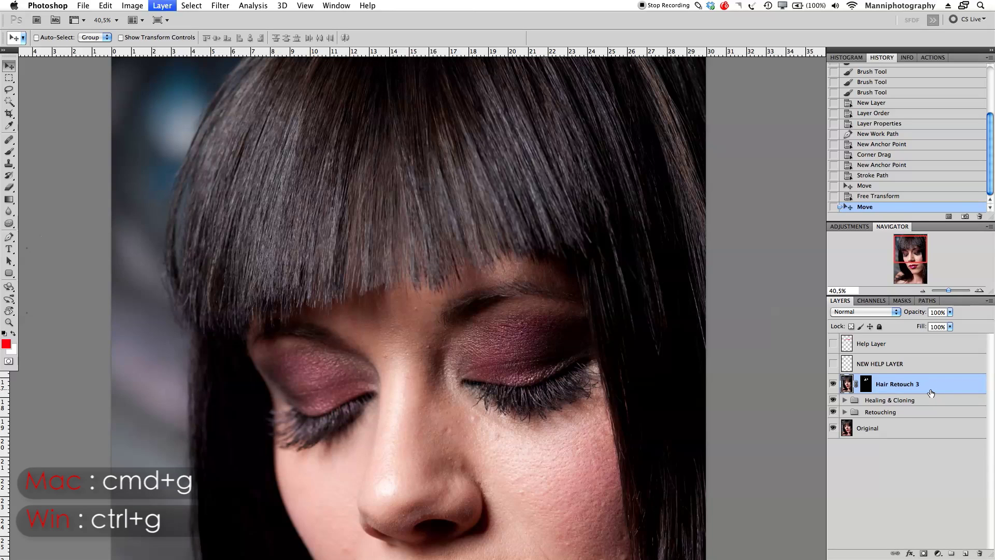
double_click(888, 381)
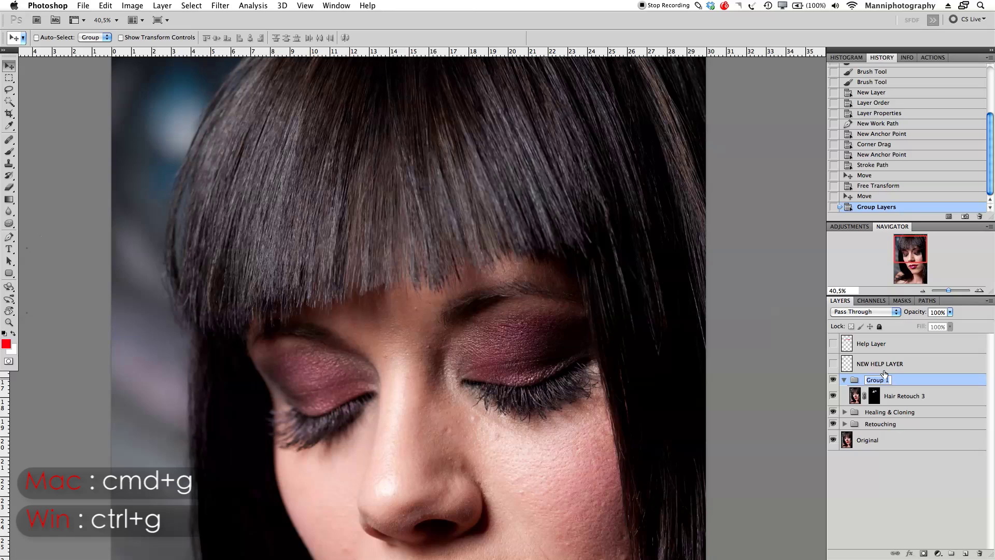
type("Ne")
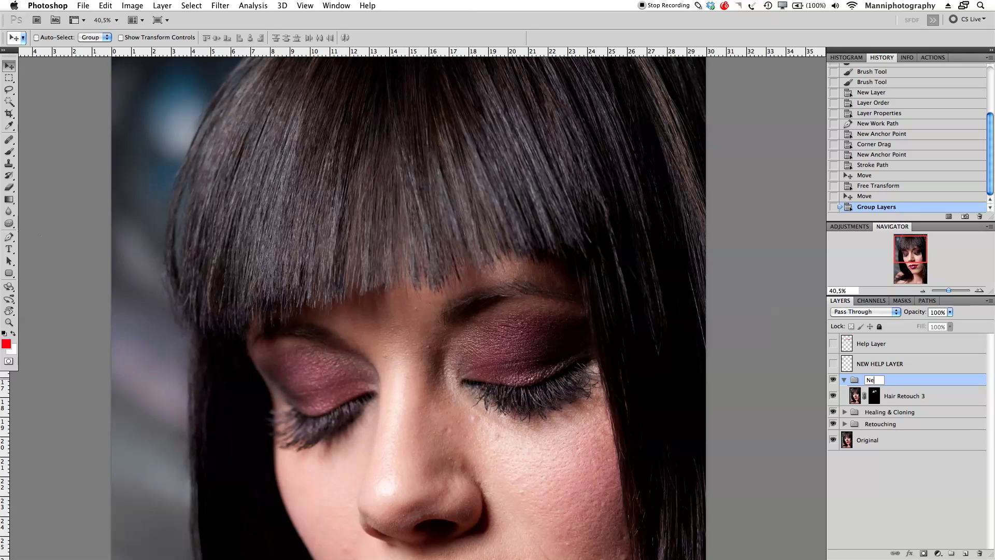
type("i blur")
key("Return")
double_click(885, 380)
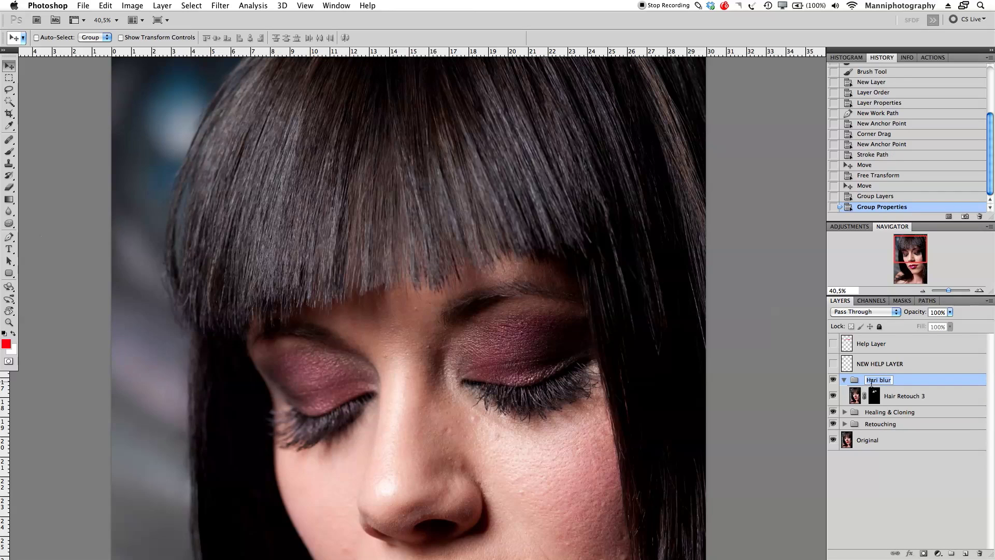
key("BackSpace")
type("r")
key("Return")
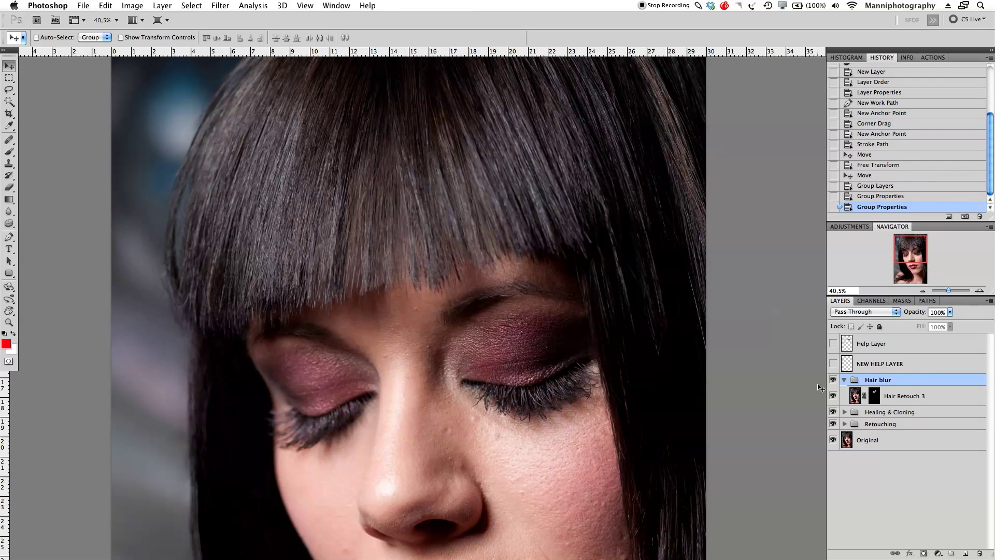
left_click(844, 381)
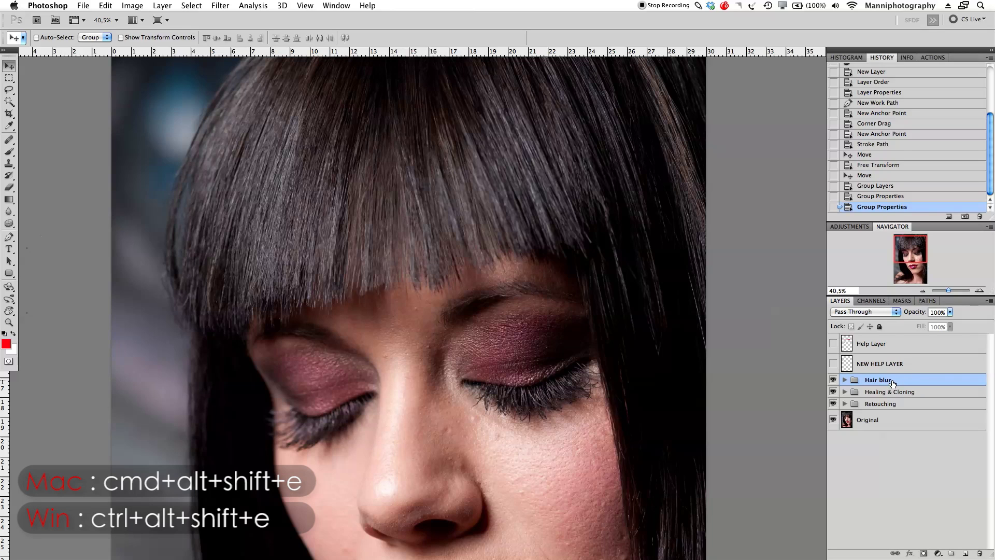
Stamp all visible layers into a merged layer above the Hair blur group and name it new layer.
key("super+alt+shift+e")
double_click(865, 384)
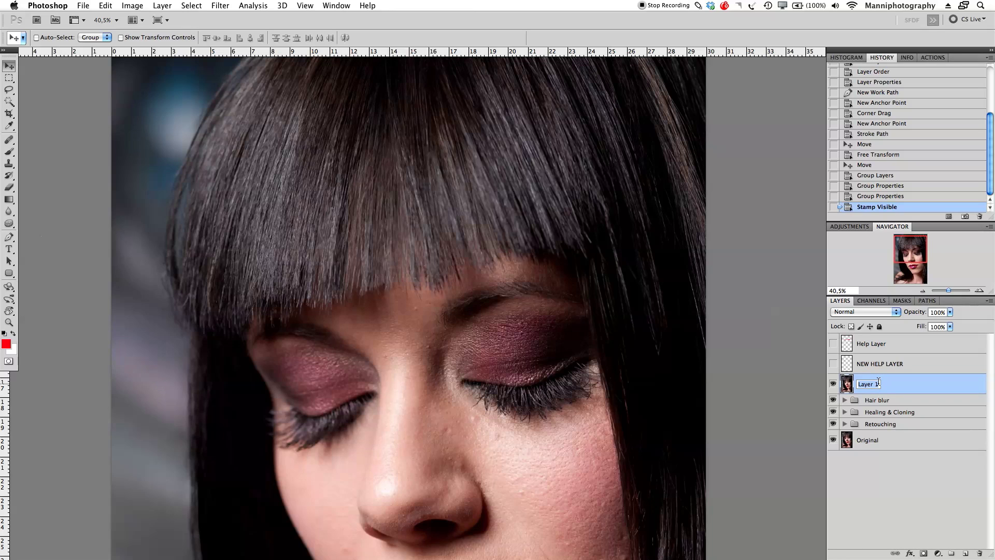
key("BackSpace")
type("r")
key("Return")
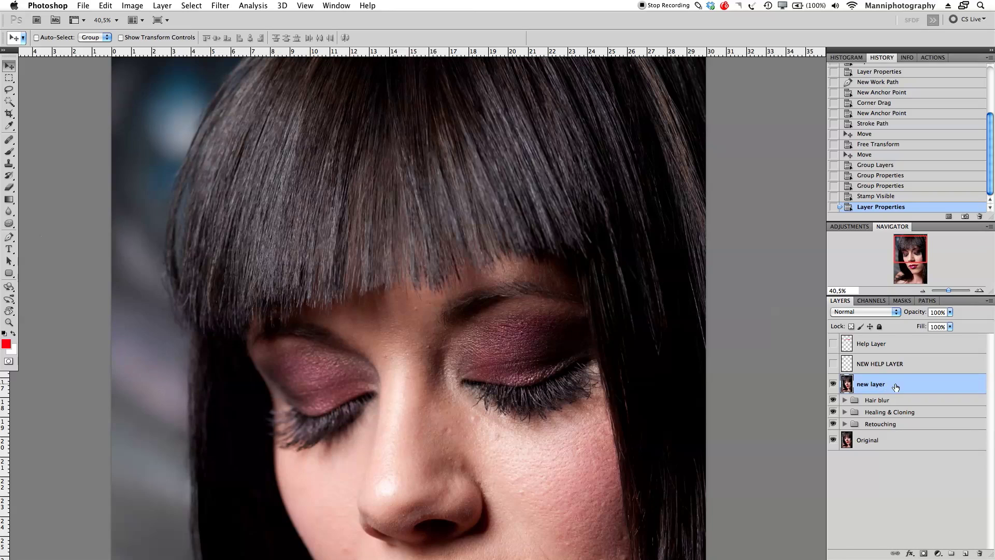
Activate the Healing Brush and set its mode to Normal and its sampling to Current Layer.
key("j")
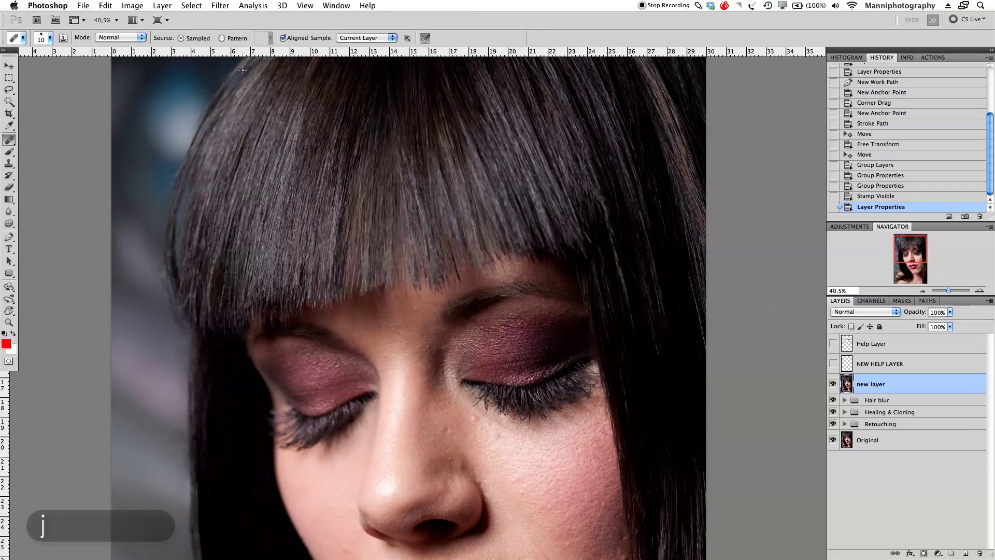
left_click(105, 37)
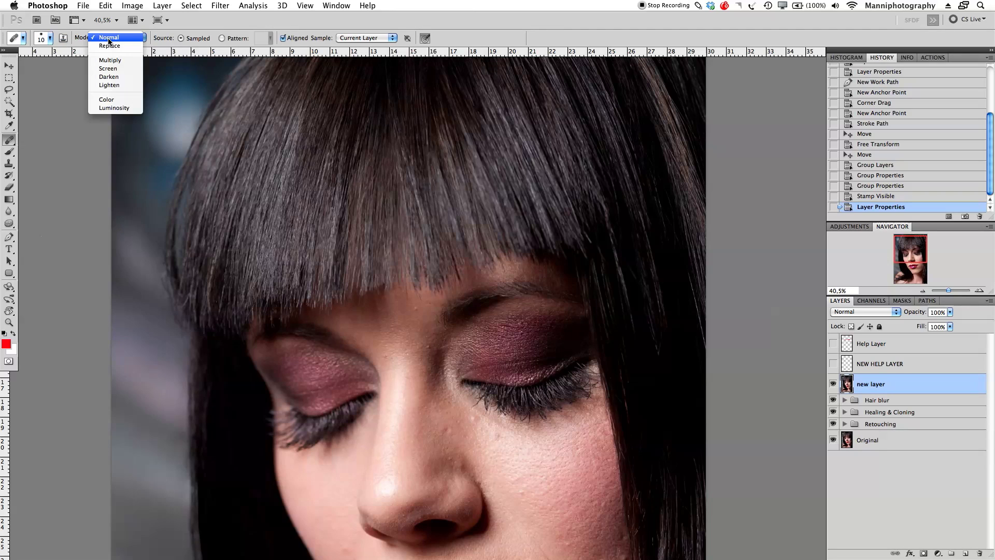
left_click(108, 38)
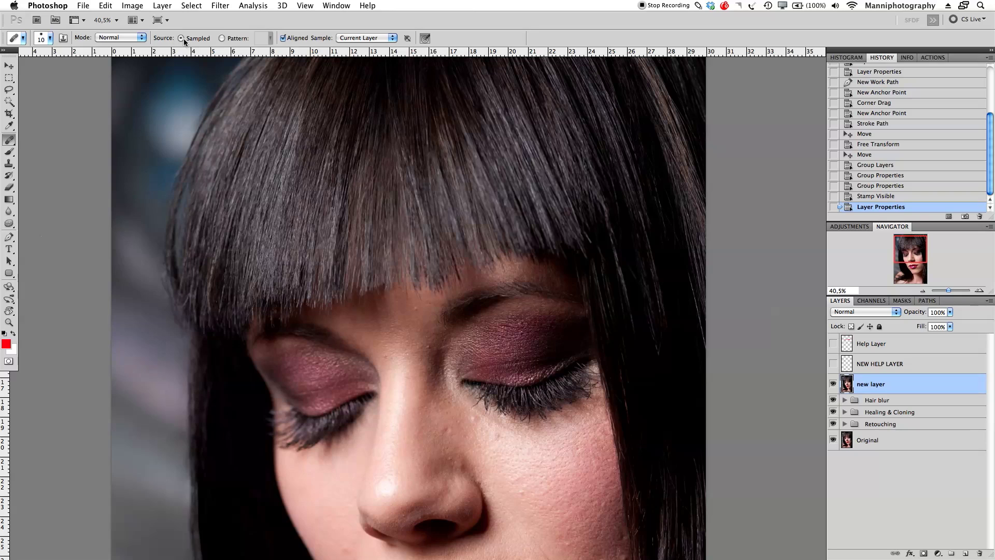
left_click(371, 39)
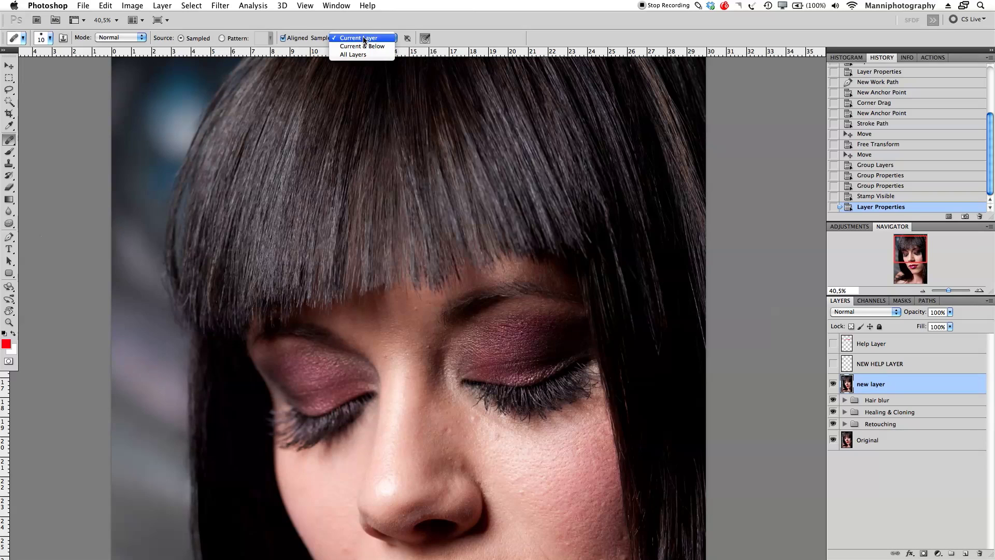
left_click(358, 38)
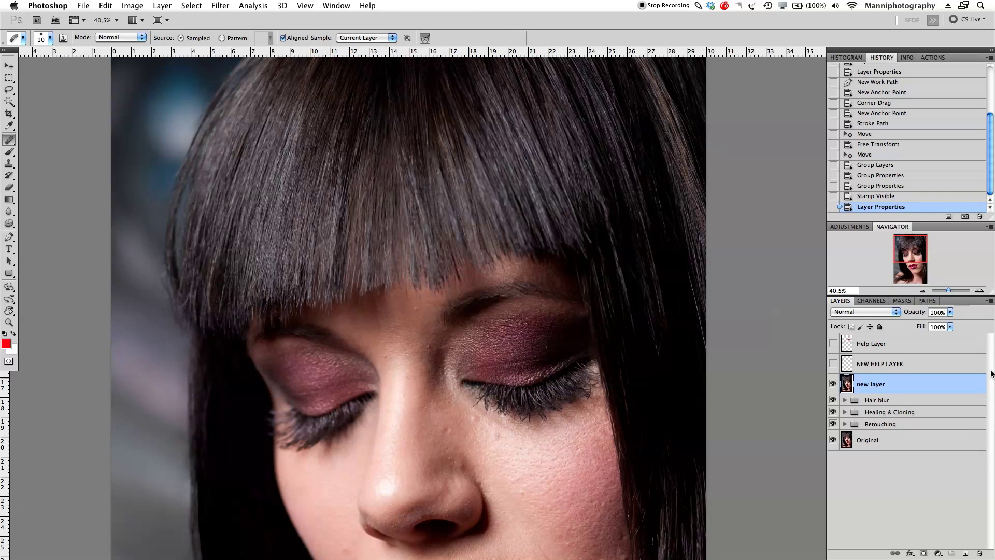
Show the NEW HELP LAYER so its red guide line overlays the fringe, keeping new layer active.
left_click(833, 364)
left_click(888, 372)
left_click(902, 380)
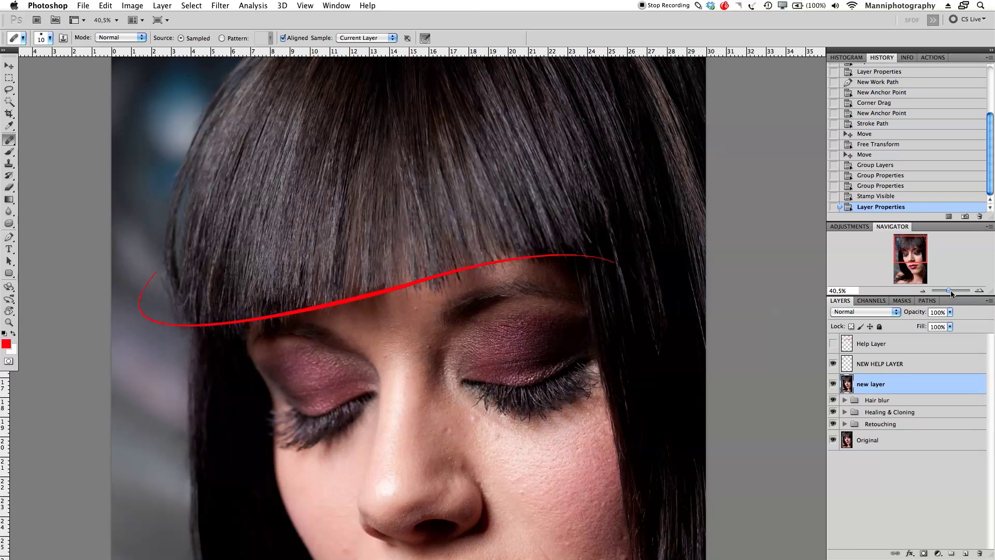
Heal the stray hair tips below the red guide line on the forehead above the left-hand eyebrow, sampling nearby skin.
left_click_drag(951, 291, 954, 292)
left_click_drag(327, 364, 624, 349)
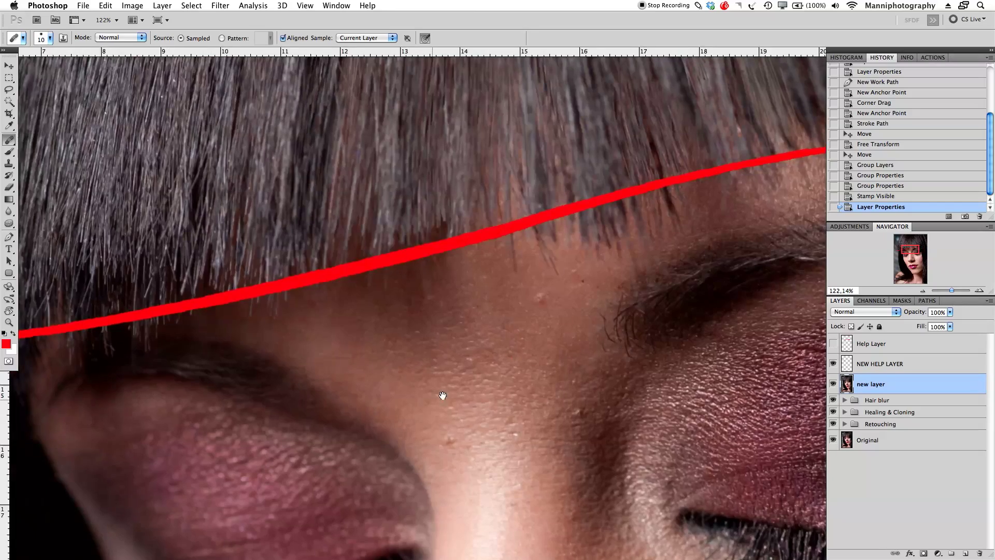
left_click_drag(443, 396, 557, 372)
left_click_drag(491, 370, 468, 404)
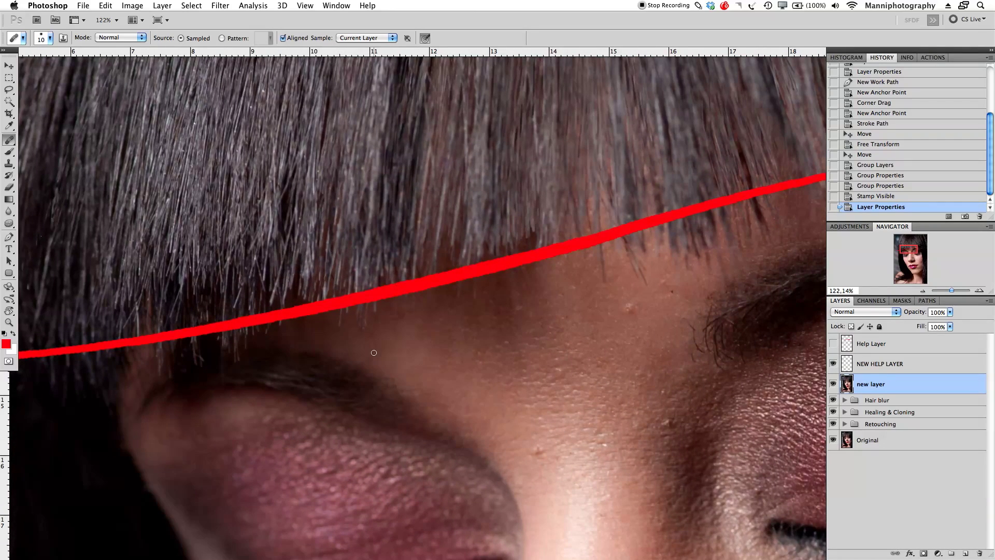
left_click(342, 313)
left_click(337, 335)
left_click(338, 334)
left_click(347, 313)
left_click(359, 337)
left_click(375, 316)
left_click(381, 326)
left_click(405, 300)
left_click(373, 306)
left_click(369, 307)
left_click(366, 311)
left_click(366, 318)
left_click(371, 320)
left_click(356, 306)
left_click(372, 318, "alt")
left_click(363, 309)
left_click(361, 333)
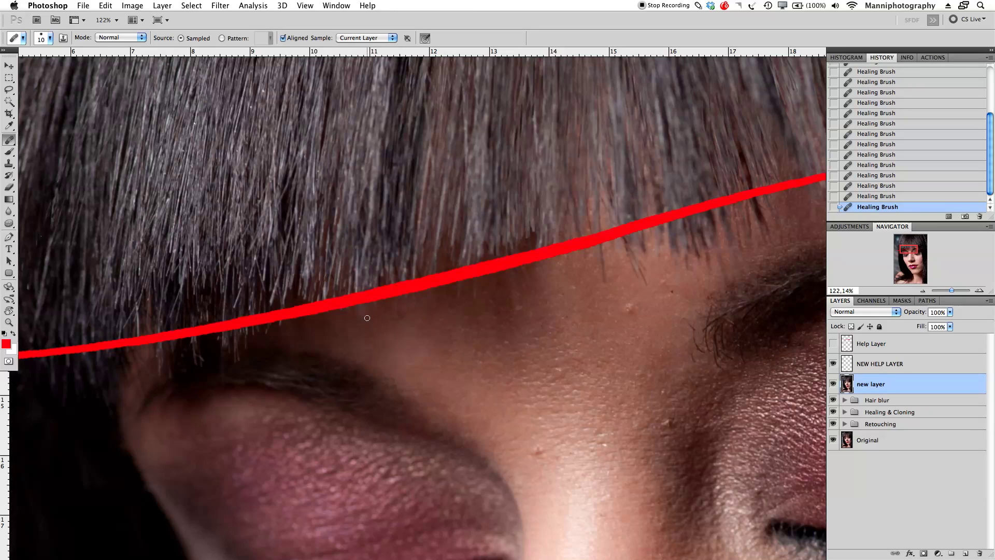
left_click(288, 316)
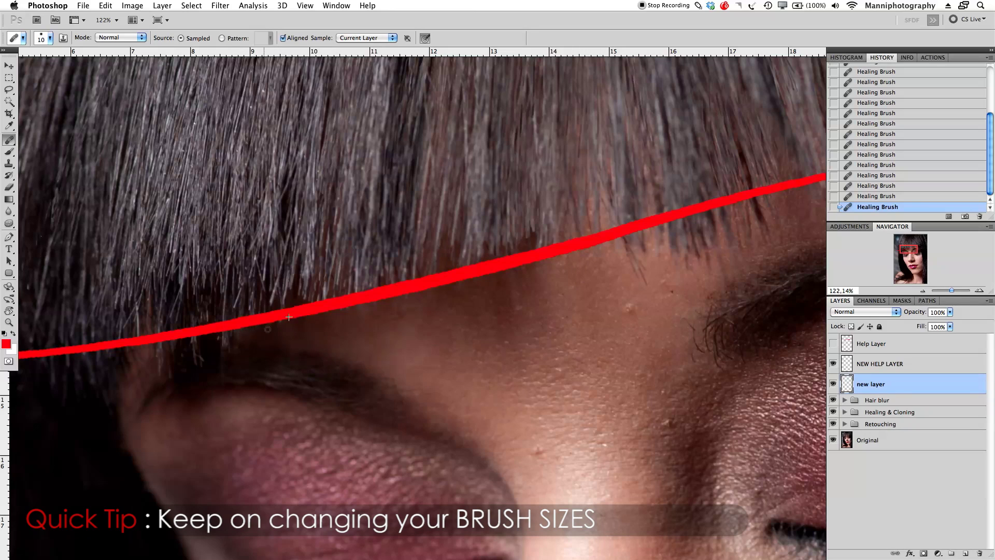
Heal the hair tips hanging below the guide line beside the right-hand eyebrow's inner end, varying the brush size.
left_click_drag(561, 247, 310, 325)
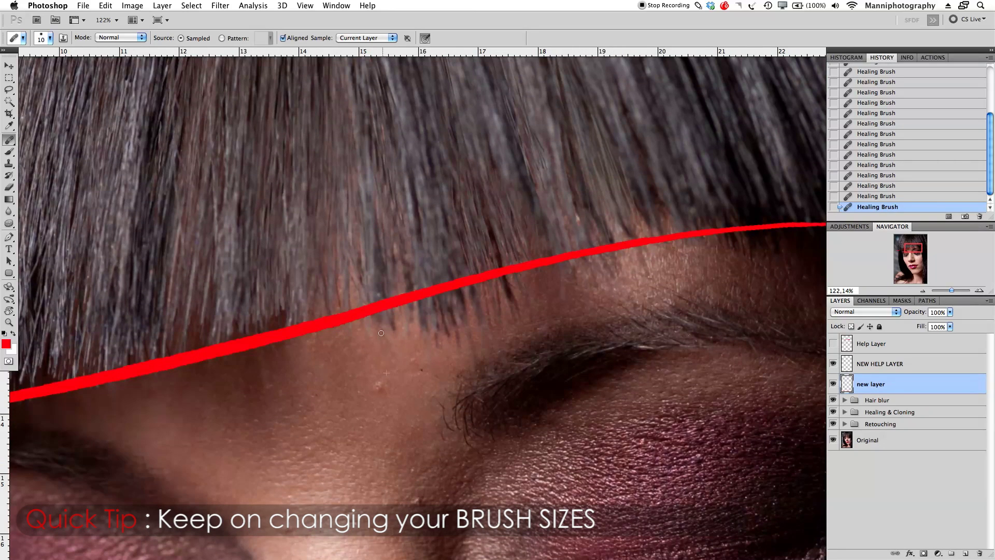
key("bracketright")
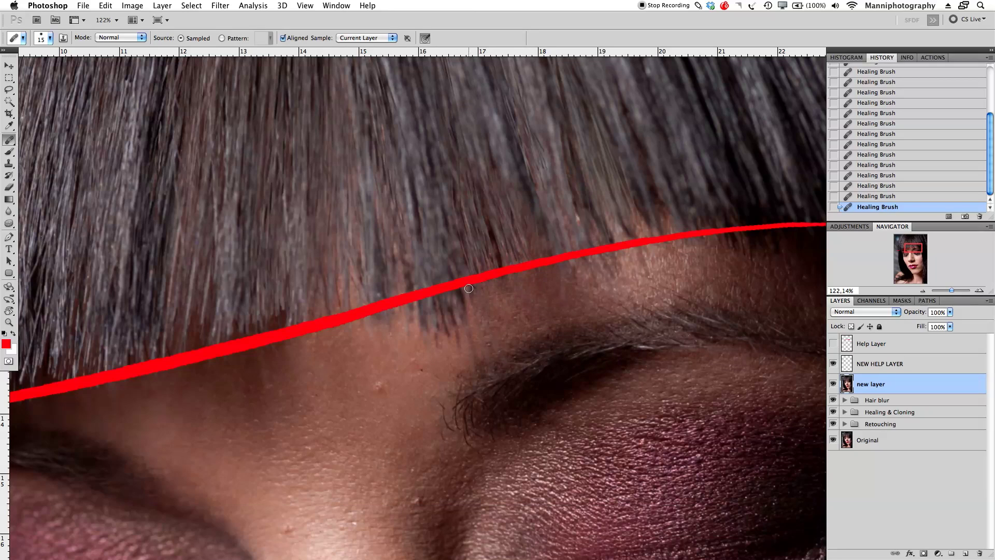
key("bracketleft")
left_click_drag(482, 362, 471, 341)
key("bracketright")
key("bracketright")
key("bracketright")
key("bracketright")
key("bracketright")
left_click(477, 313, "alt")
left_click_drag(477, 291, 417, 347)
key("bracketleft")
key("bracketleft")
key("bracketleft")
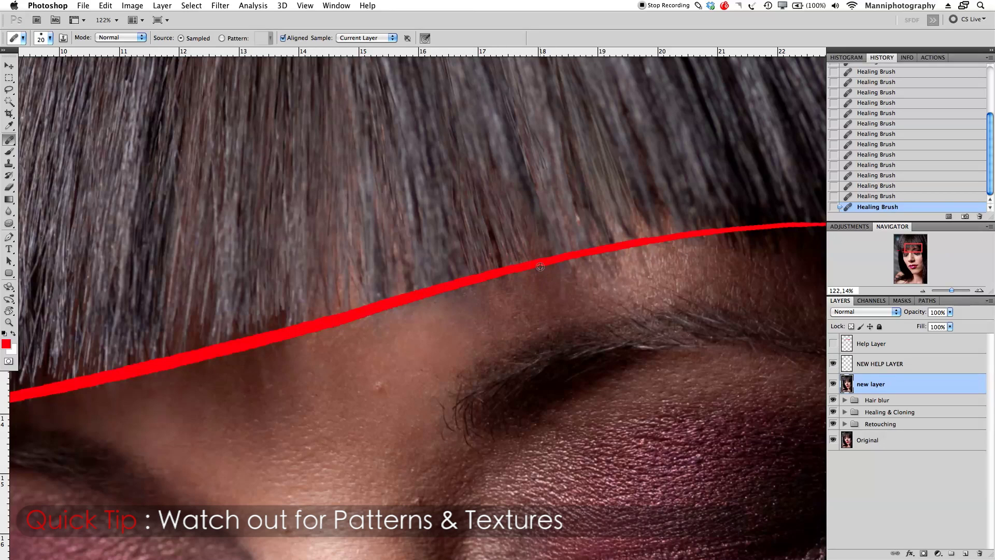
Reduce the Healing Brush size to 9 and remove the stray hairs below the guide line at the left-hand eyebrow's outer end.
left_click_drag(677, 270, 522, 306)
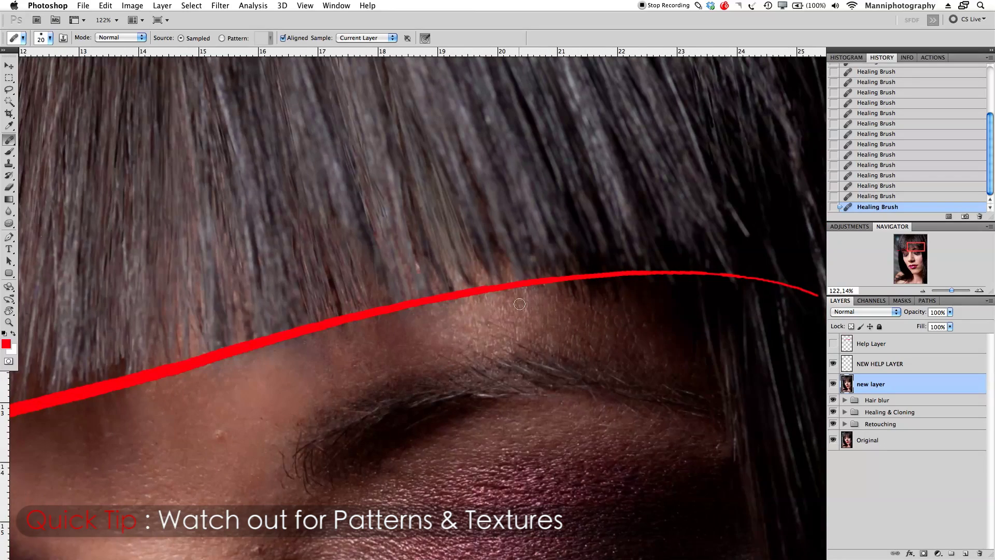
left_click_drag(171, 464, 437, 409)
key("bracketleft")
key("bracketleft")
key("bracketleft")
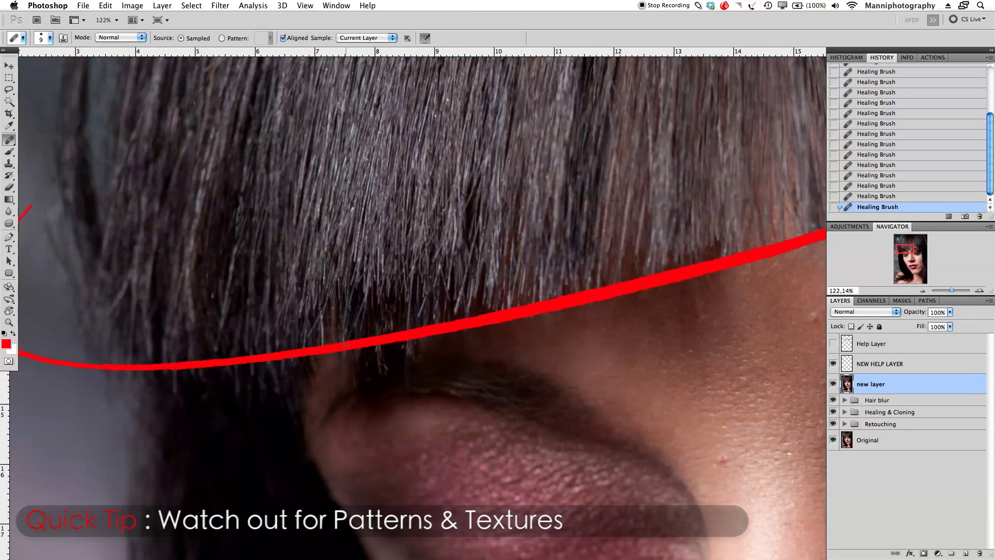
mouse_move(378, 349)
left_mouse_down()
mouse_move(383, 364)
mouse_move(407, 355)
left_mouse_up()
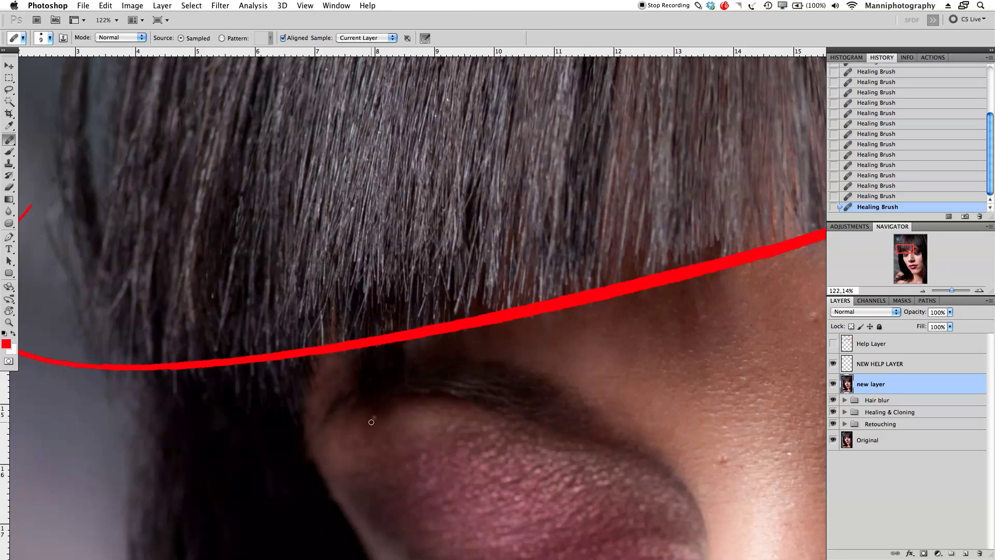
left_click(367, 381)
Examine the healed skin and fringe edge along the red guide line for remaining stray hairs.
scroll(371, 356, "right", 4)
scroll(371, 356, "up", 1)
scroll(685, 378, "right", 8)
scroll(684, 378, "up", 2)
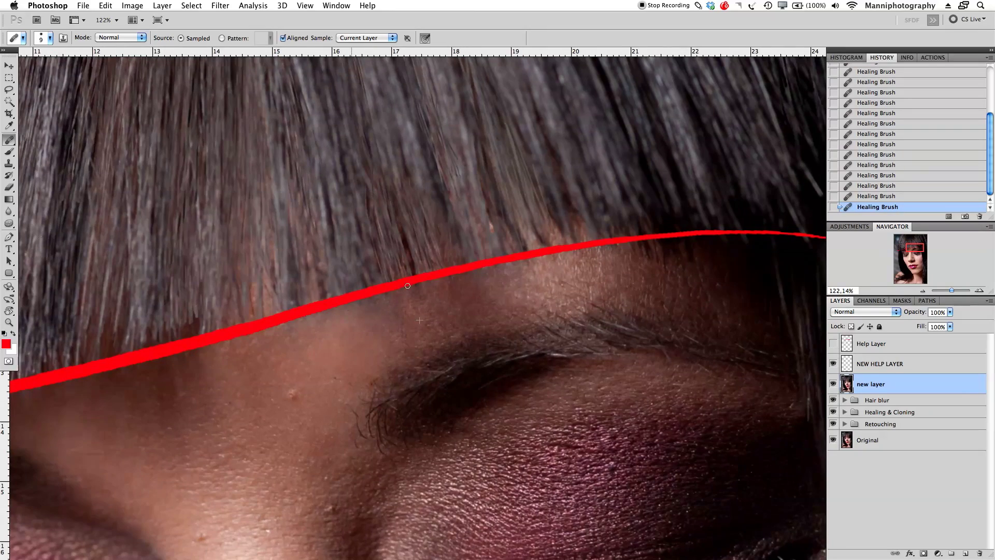
scroll(674, 297, "left", 7)
scroll(674, 298, "down", 3)
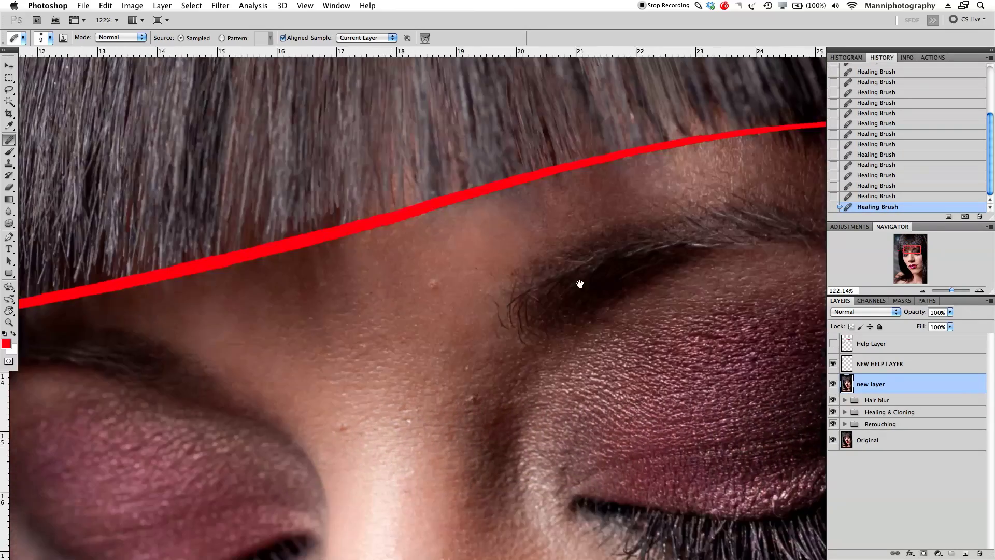
scroll(572, 301, "left", 2)
scroll(572, 301, "down", 1)
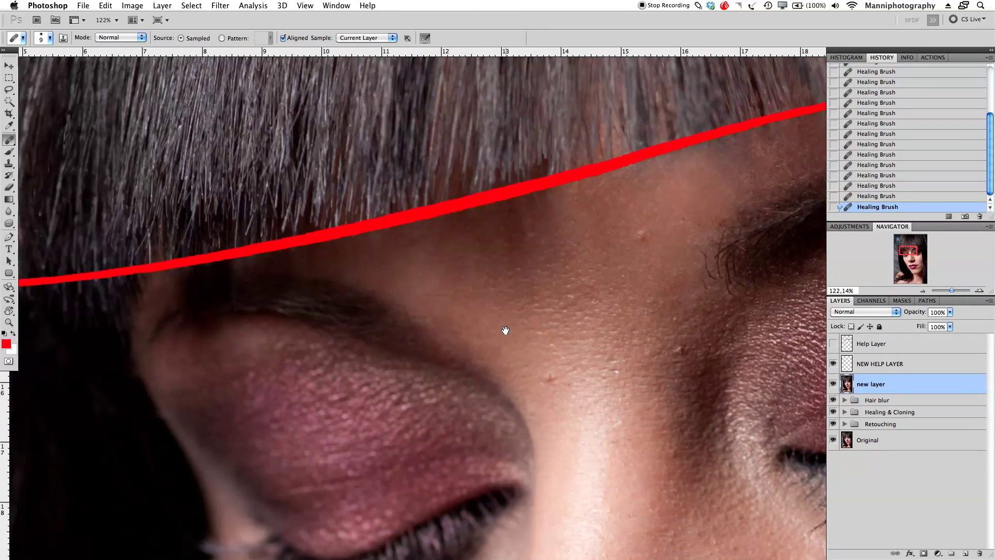
scroll(493, 258, "right", 4)
scroll(493, 258, "up", 1)
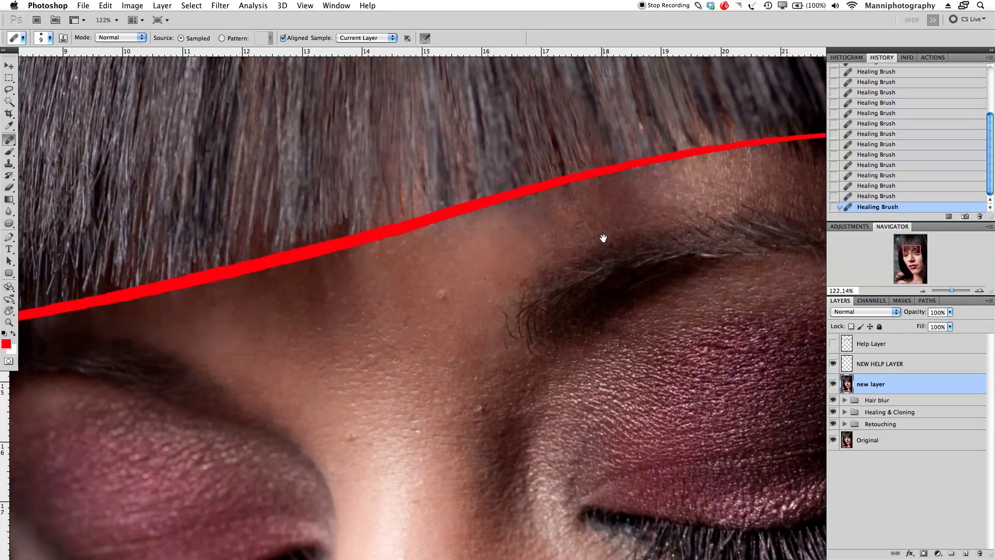
scroll(664, 186, "right", 1)
scroll(663, 187, "up", 1)
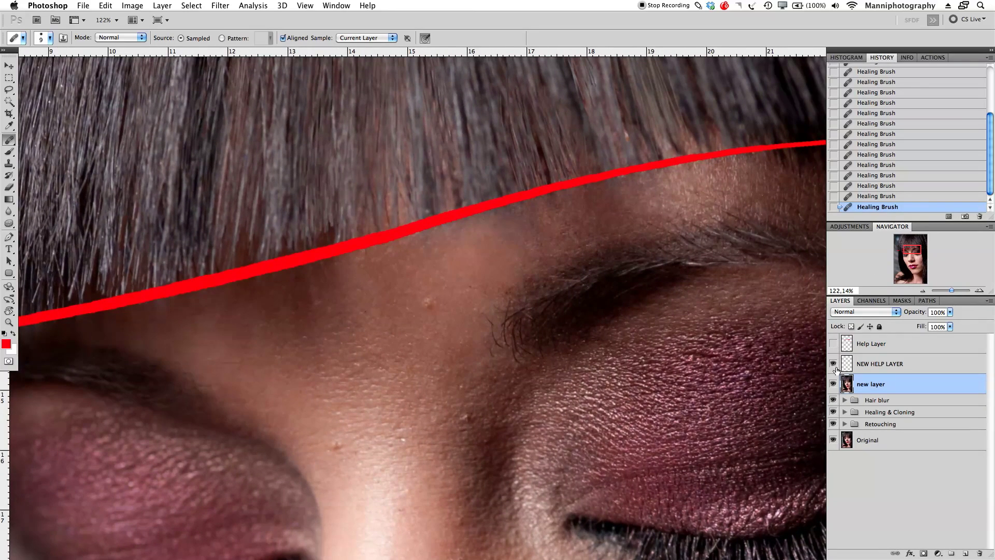
Hide the NEW HELP LAYER and examine the fringe's lower edge both close up and zoomed out.
left_click(834, 363)
left_click(833, 365)
left_click(833, 365)
scroll(523, 317, "left", 1)
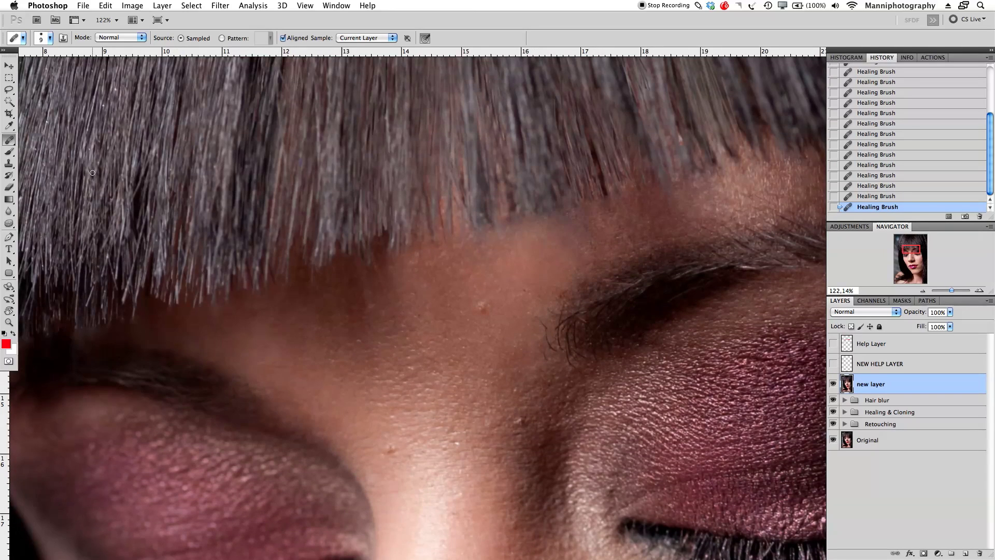
scroll(393, 295, "right", 1)
scroll(393, 296, "up", 1)
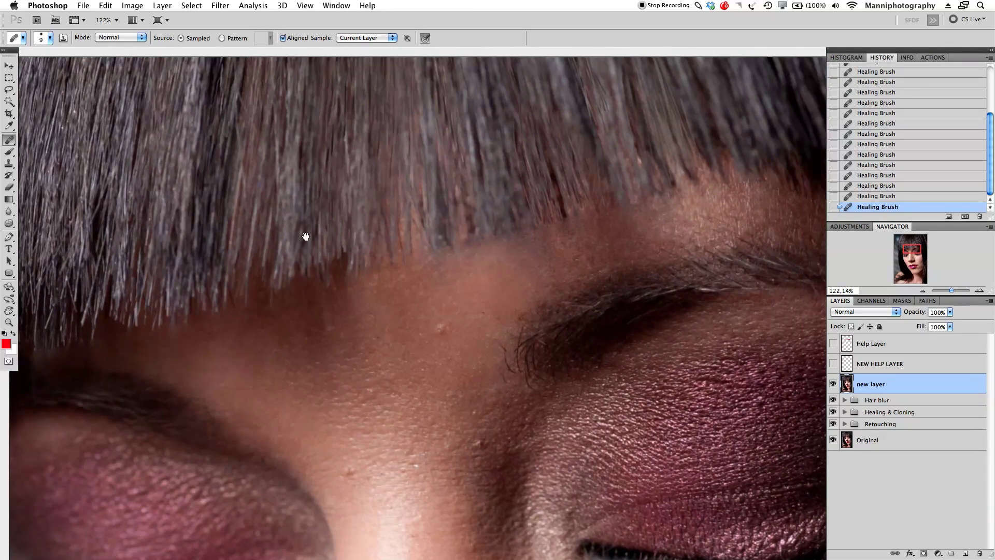
left_click_drag(513, 252, 491, 271)
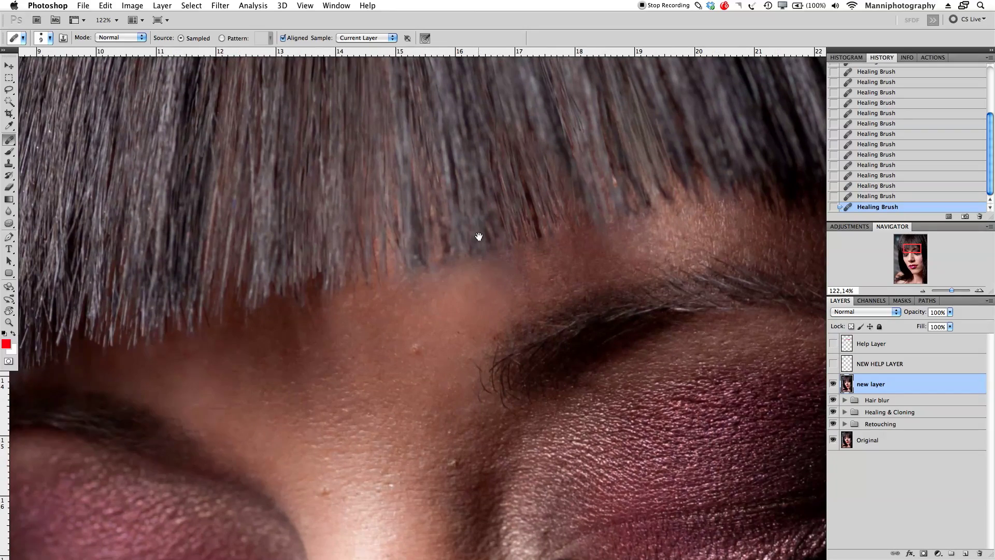
left_click_drag(477, 233, 440, 236)
left_click_drag(957, 285, 954, 287)
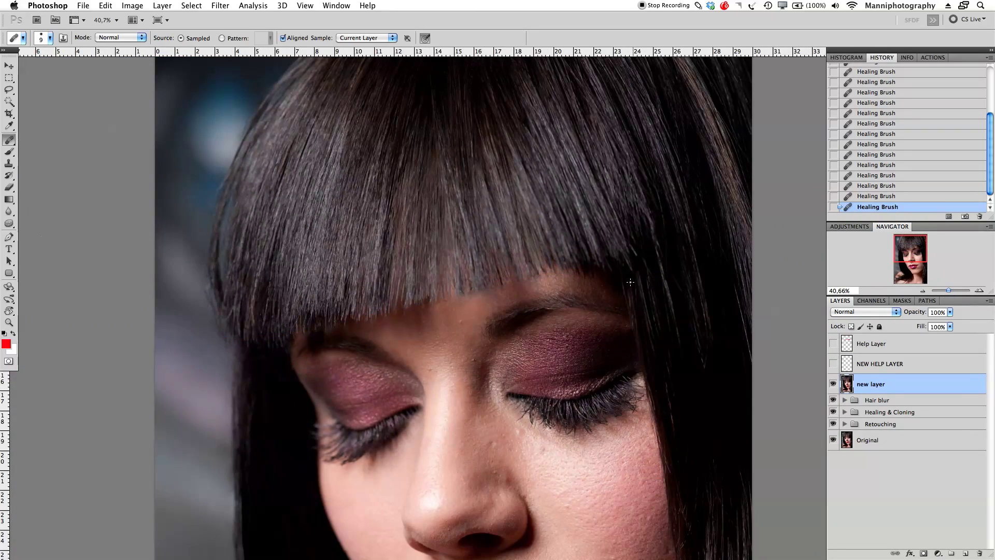
Show the NEW HELP LAYER and heal the small stray hairs between the guide line and the right-hand eyebrow.
left_click_drag(949, 291, 952, 294)
left_click_drag(665, 337, 585, 327)
left_click(833, 364)
left_click_drag(743, 386, 590, 365)
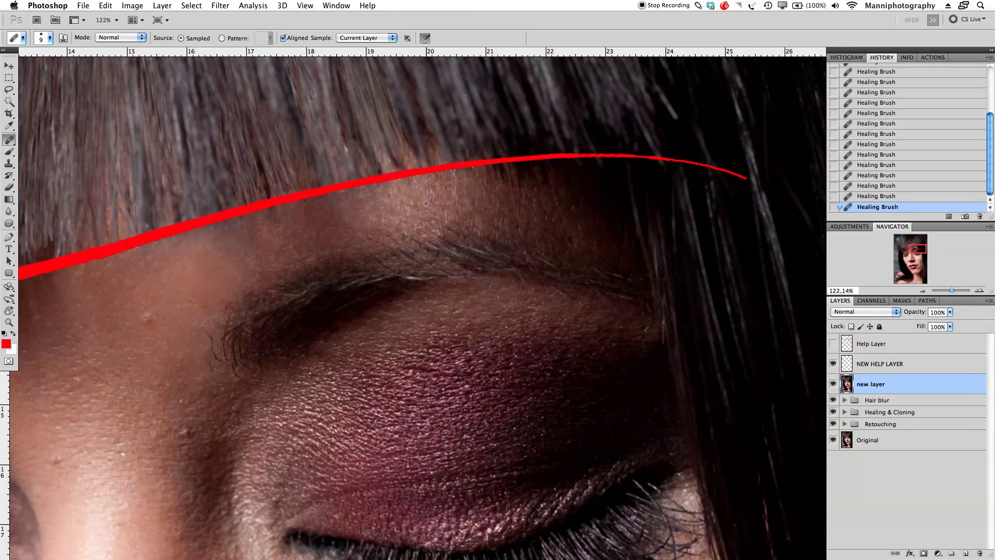
key("super+z")
left_click(451, 228)
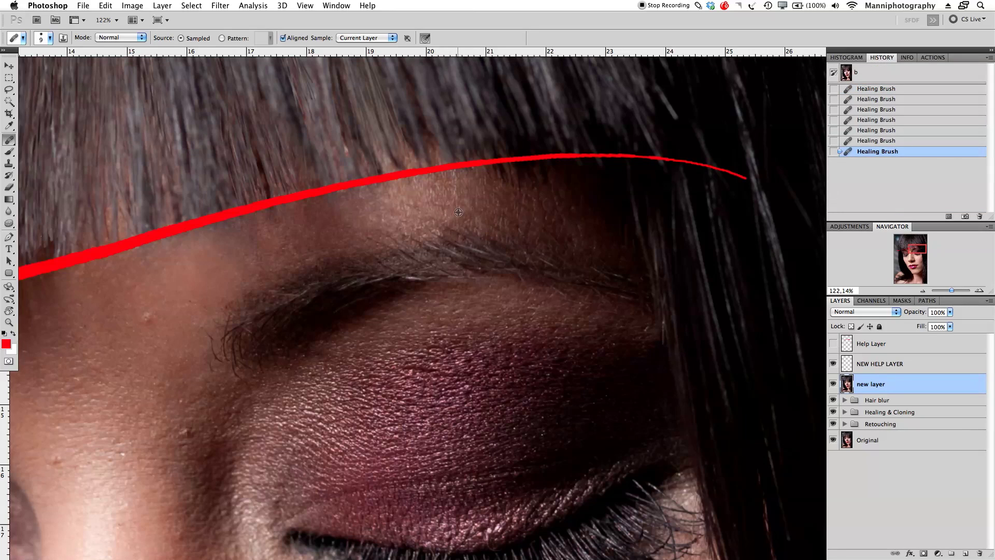
left_click(441, 206)
left_click(419, 208)
left_click(424, 218)
left_click(450, 224)
left_click(506, 224)
left_click(513, 242)
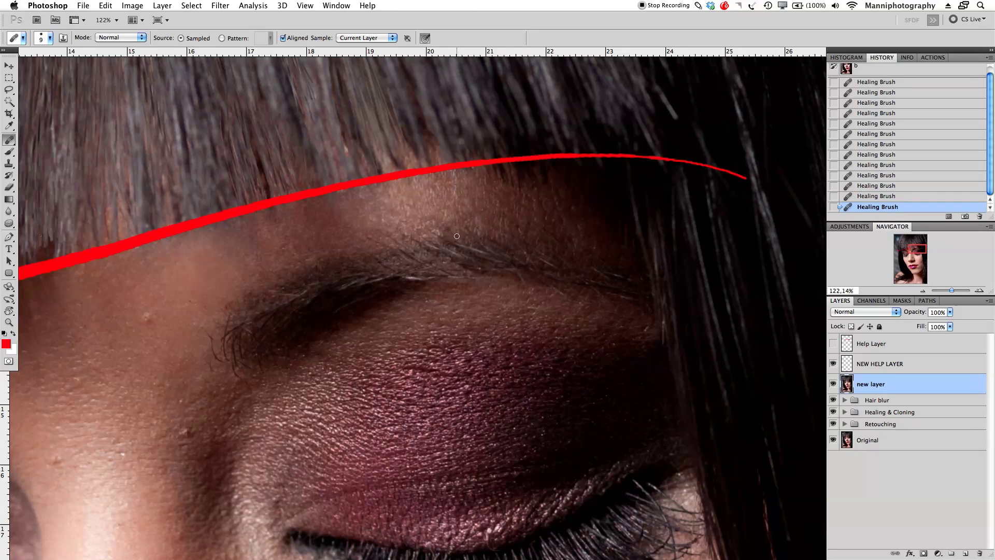
left_click(427, 225)
left_click(424, 224)
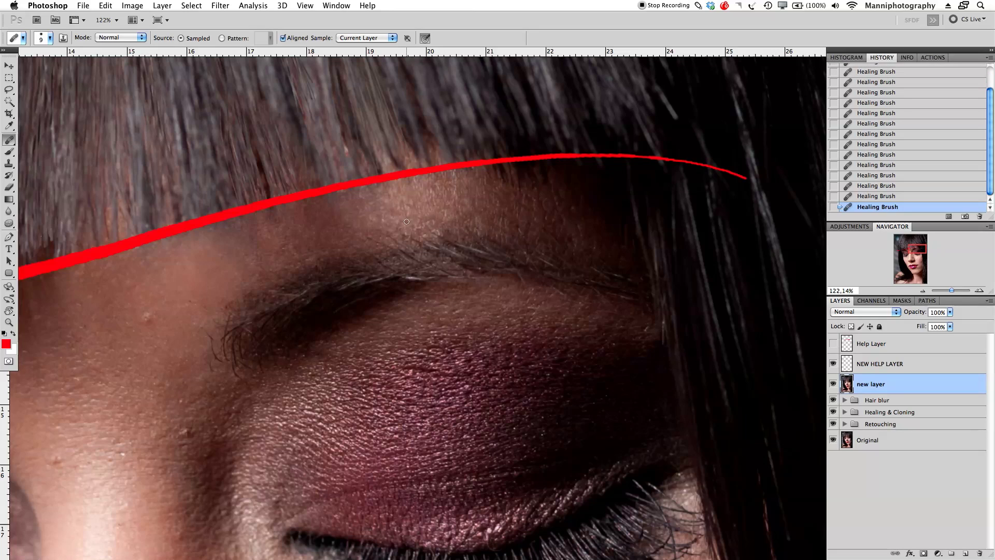
left_click(434, 234)
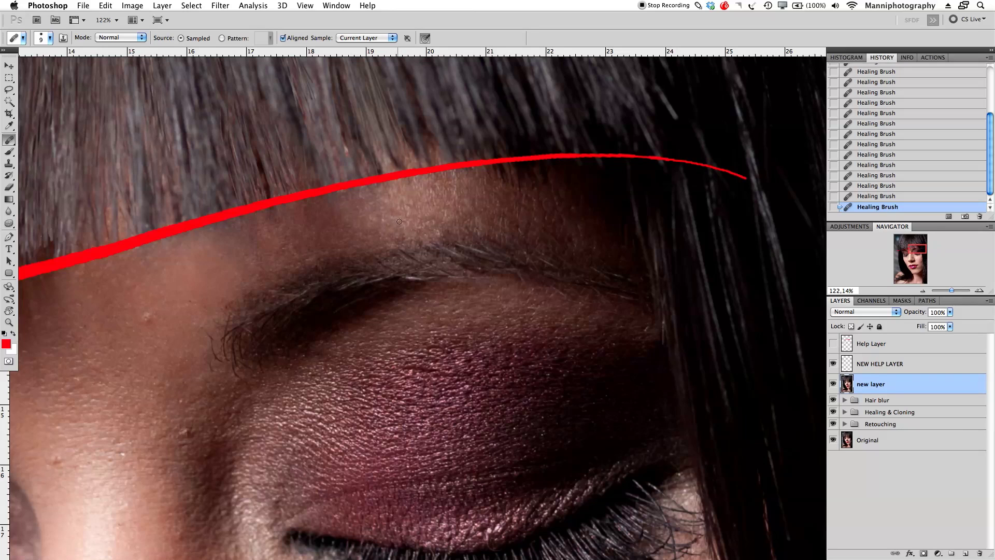
left_click_drag(435, 233, 463, 244)
Hide the NEW HELP LAYER and check the whole fringe edge at about 60% zoom.
left_click_drag(385, 275, 655, 273)
mouse_move(509, 355)
left_mouse_down()
mouse_move(629, 318)
mouse_move(731, 304)
mouse_move(724, 322)
left_mouse_up()
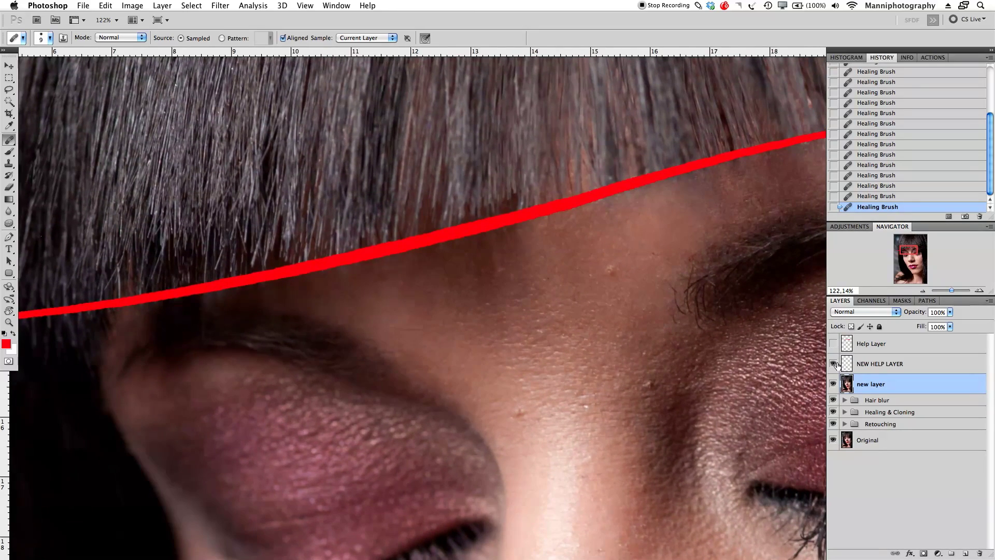
left_click(833, 364)
left_click_drag(953, 295, 949, 291)
left_click_drag(806, 330, 772, 338)
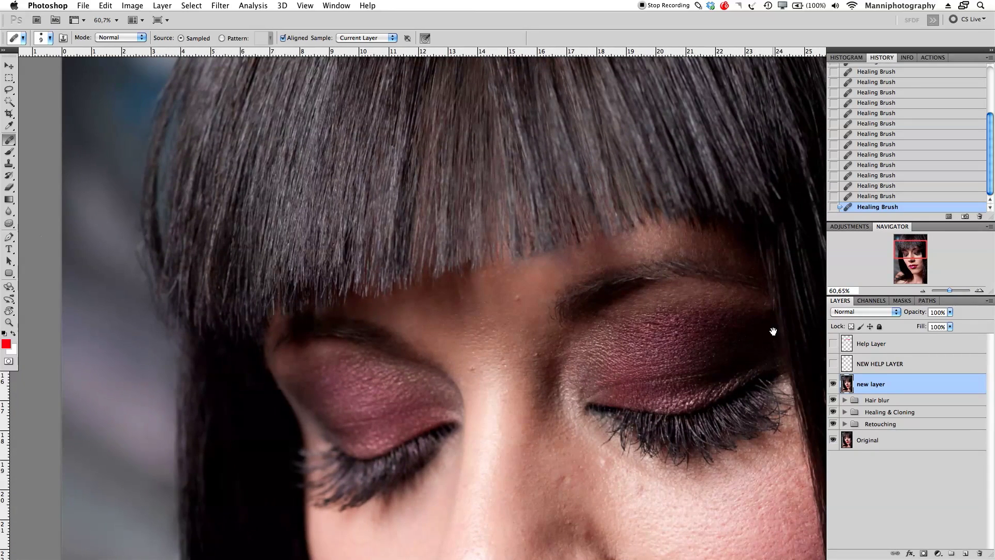
Add an empty layer above new layer and activate the Clone Stamp tool.
left_click(965, 552)
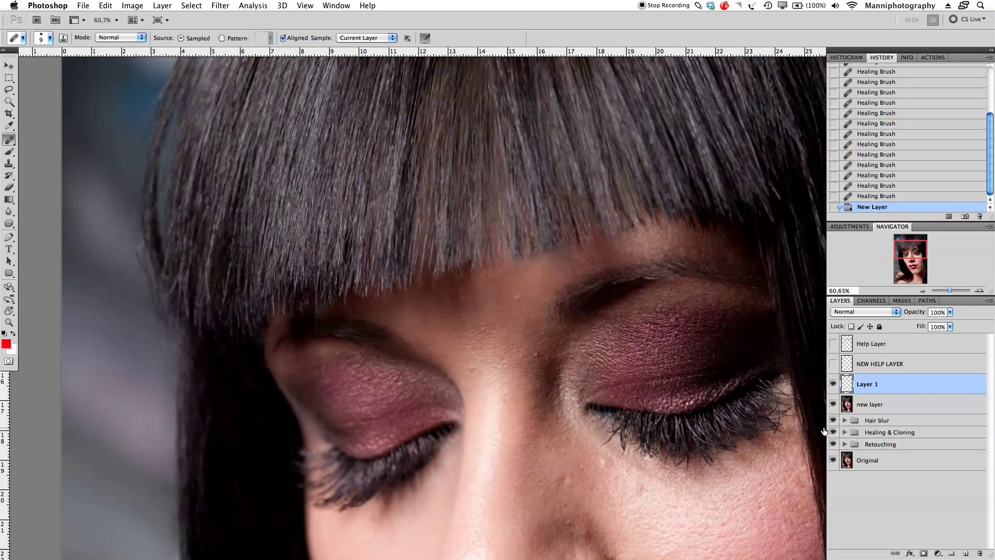
key("c")
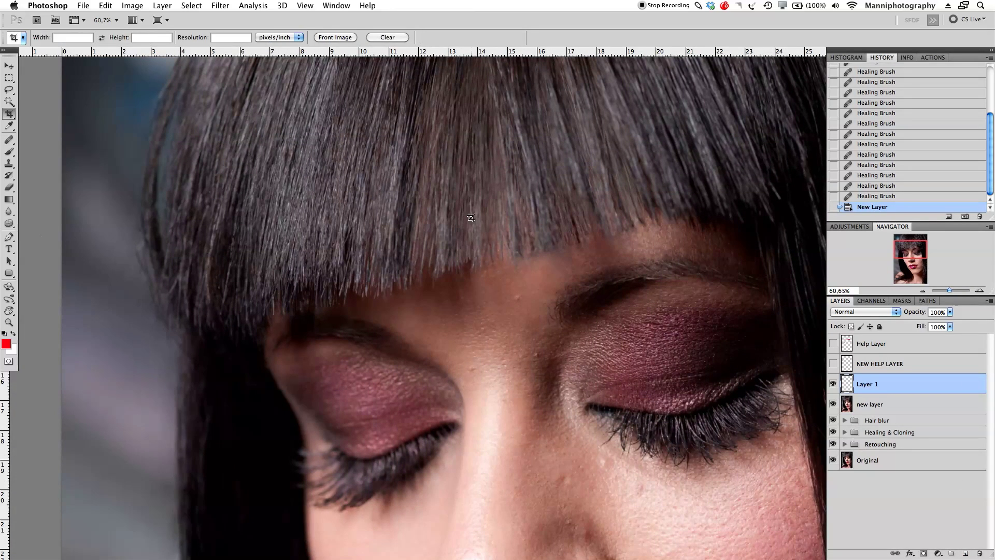
key("s")
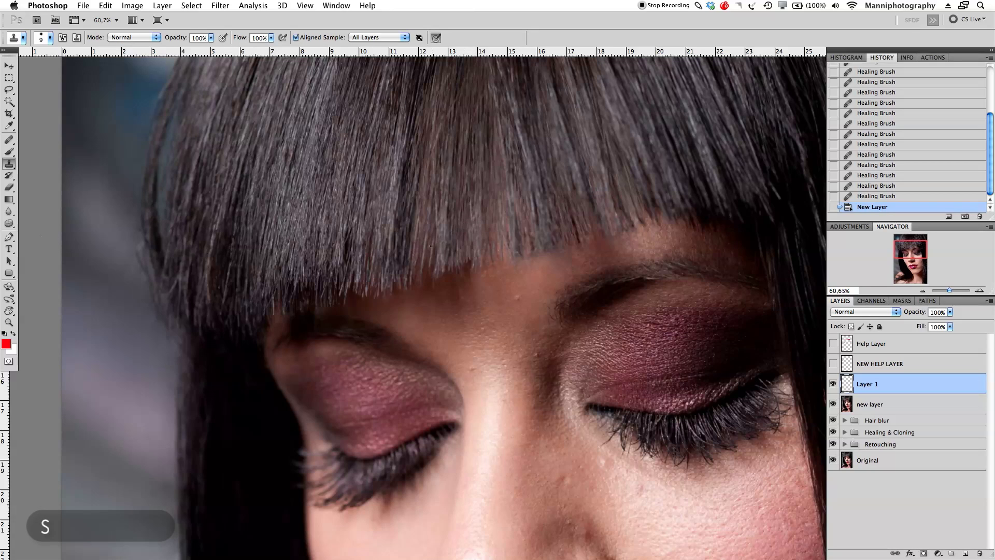
Set the Clone Stamp mode to Darken and clone a short stroke over the light hair tips at the fringe's lower edge.
left_click(154, 38)
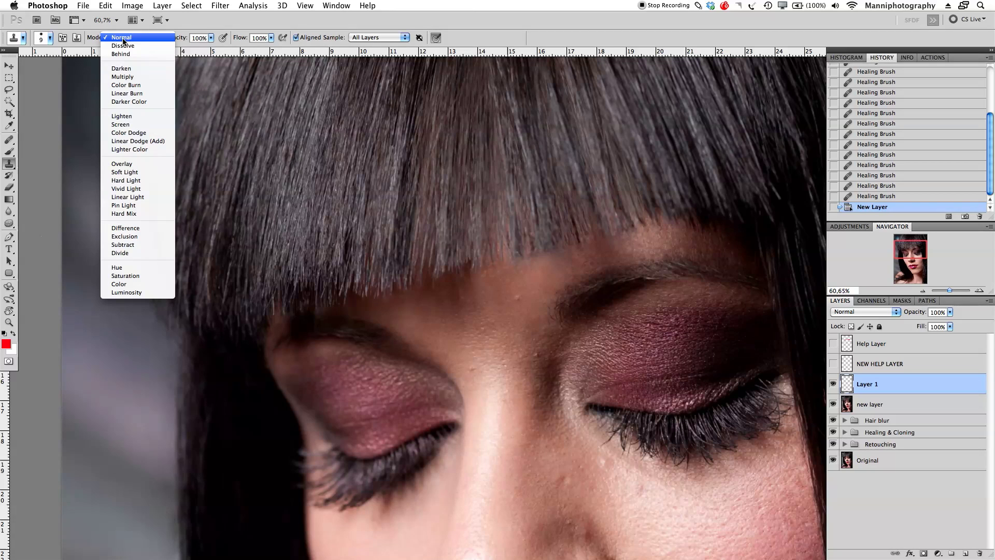
left_click(122, 69)
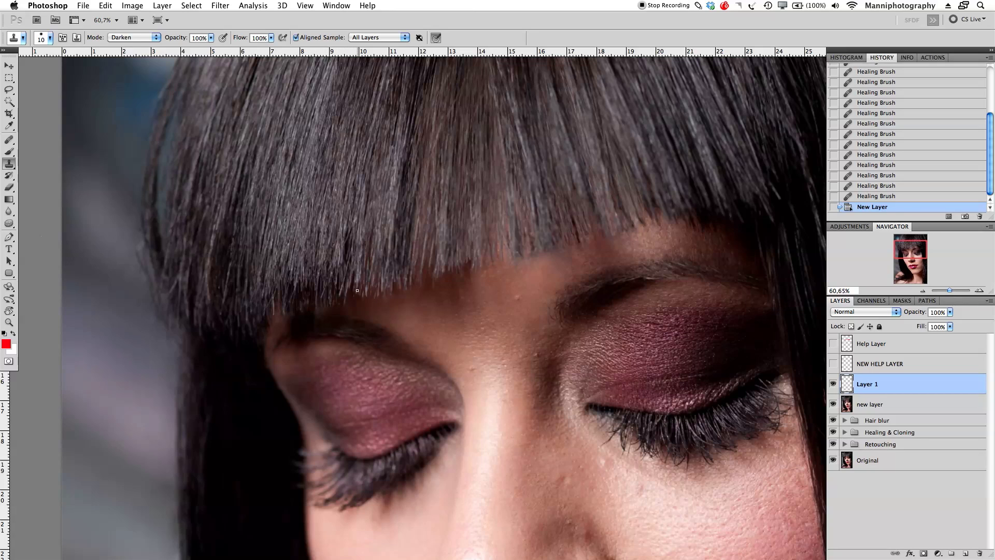
left_click_drag(400, 308, 419, 273)
key("bracketright")
Clone darker hair over the light strands and gaps along the middle of the fringe's lower edge with a 7-pixel brush.
left_click_drag(952, 292, 955, 292)
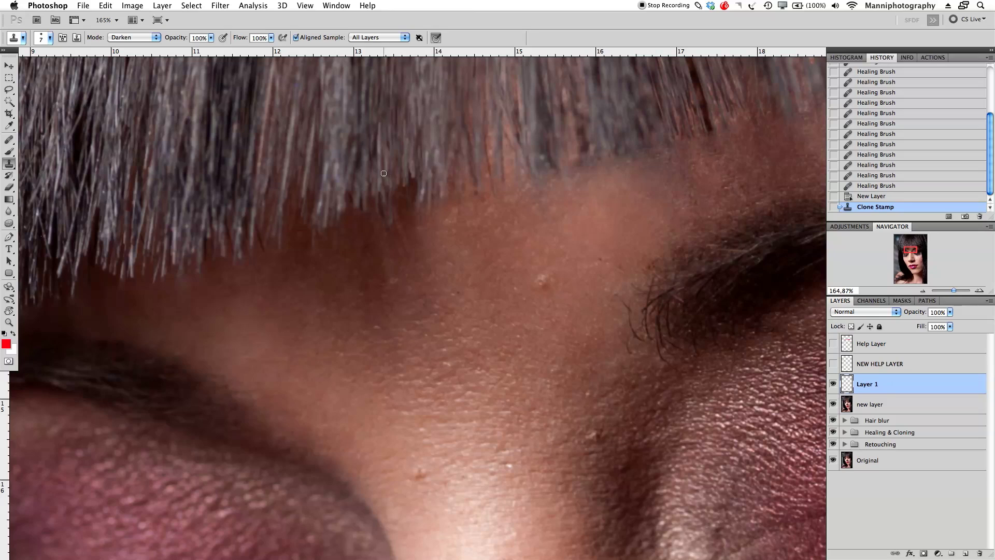
left_click(354, 159, "alt")
mouse_move(349, 190)
left_mouse_down()
mouse_move(347, 228)
mouse_move(357, 218)
left_mouse_up()
left_click_drag(360, 187, 367, 215)
left_click_drag(370, 186, 371, 215)
left_click_drag(374, 189, 375, 229)
left_click_drag(378, 195, 379, 221)
left_click_drag(381, 192, 386, 212)
mouse_move(388, 184)
left_mouse_down()
mouse_move(401, 167)
mouse_move(394, 202)
left_mouse_up()
mouse_move(398, 179)
left_mouse_down()
mouse_move(404, 215)
mouse_move(416, 199)
left_mouse_up()
mouse_move(419, 171)
left_mouse_down()
mouse_move(420, 200)
mouse_move(547, 156)
left_mouse_up()
left_click_drag(438, 172, 439, 201)
mouse_move(444, 186)
left_mouse_down()
mouse_move(445, 213)
mouse_move(467, 186)
mouse_move(467, 220)
left_mouse_up()
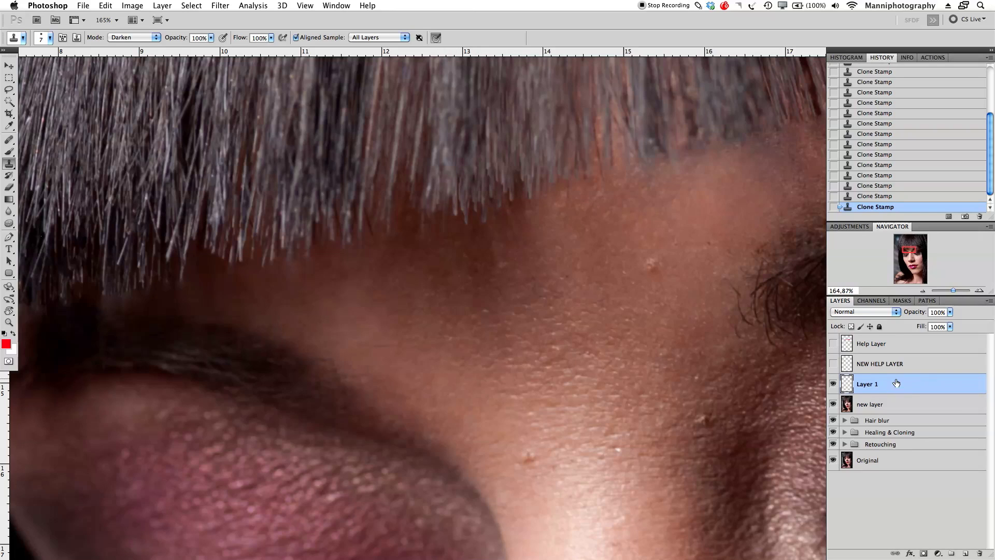
Clone darker tones over the bright hair tips above the left-hand eyebrow and on towards the centre.
scroll(509, 207, "left", 5)
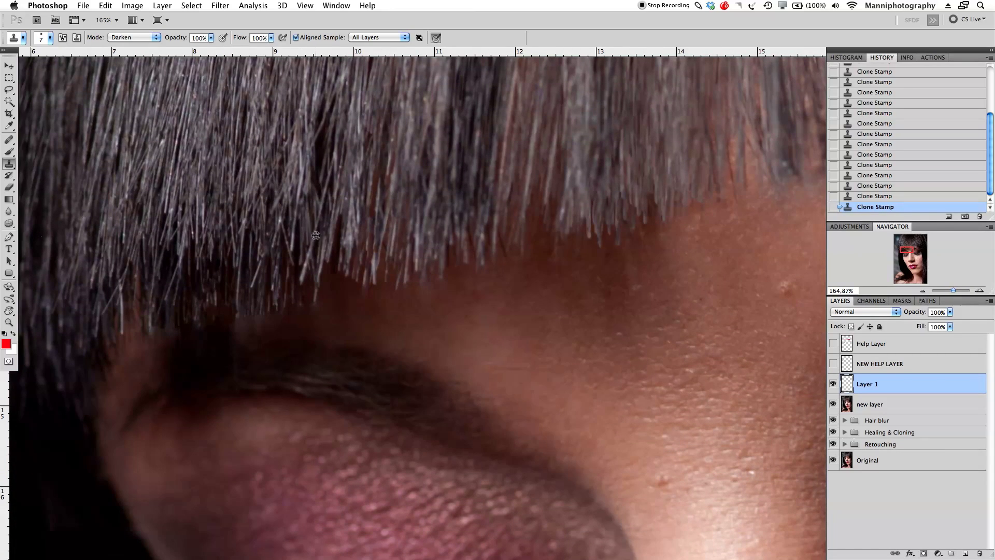
mouse_move(319, 248)
left_mouse_down()
mouse_move(334, 228)
mouse_move(335, 296)
mouse_move(339, 269)
mouse_move(353, 287)
left_mouse_up()
left_click_drag(382, 240, 391, 269)
left_click_drag(403, 218, 403, 271)
left_click_drag(310, 254, 311, 302)
left_click_drag(358, 244, 358, 265)
left_click_drag(402, 233, 403, 282)
left_click_drag(444, 213, 444, 266)
left_click_drag(483, 215, 483, 252)
left_click_drag(511, 203, 513, 247)
Clone over the bright stray tips at the far left end of the fringe's lower edge.
mouse_move(131, 263)
left_mouse_down()
mouse_move(164, 301)
mouse_move(202, 303)
left_mouse_up()
mouse_move(220, 246)
left_mouse_down()
mouse_move(220, 311)
mouse_move(195, 319)
left_mouse_up()
left_click_drag(137, 285, 137, 311)
left_click_drag(119, 249, 119, 321)
left_click_drag(362, 233, 259, 305)
key("c")
key("s")
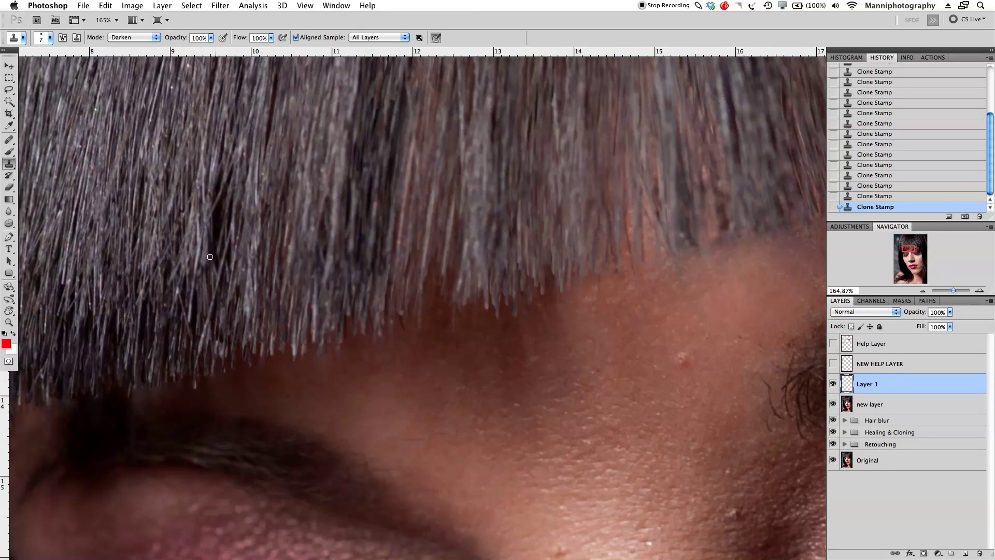
Clone fine hair texture over the reddish gaps in the fringe near the right-hand eyebrow with a 2-pixel brush.
scroll(119, 228, "right", 4)
scroll(119, 228, "up", 2)
scroll(104, 218, "right", 3)
scroll(105, 217, "up", 1)
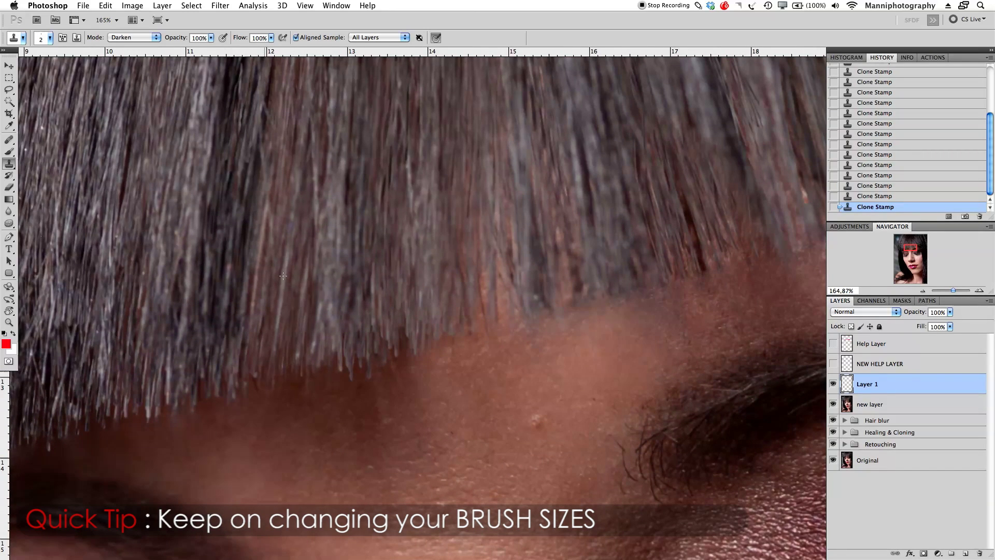
scroll(375, 249, "right", 3)
scroll(376, 249, "down", 1)
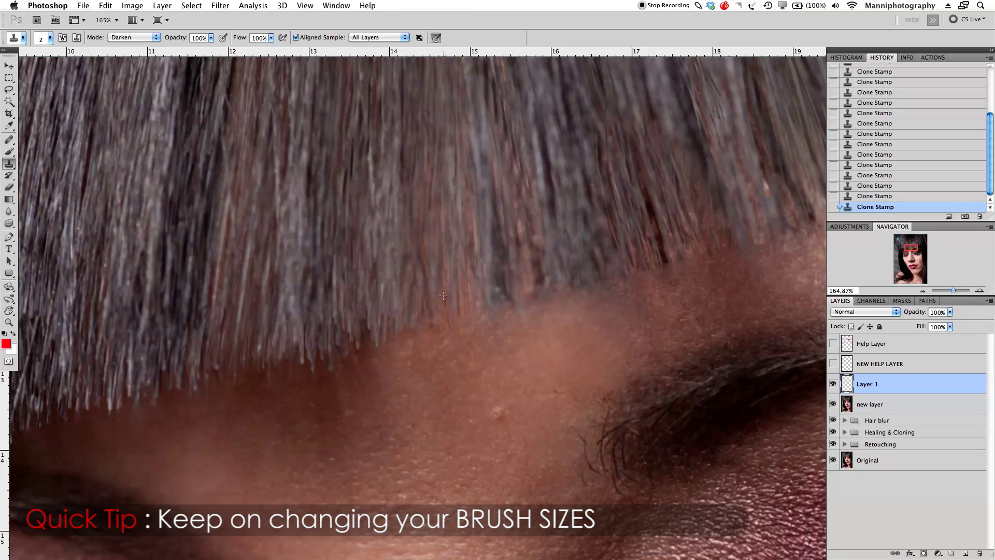
scroll(463, 274, "right", 20)
scroll(463, 274, "up", 10)
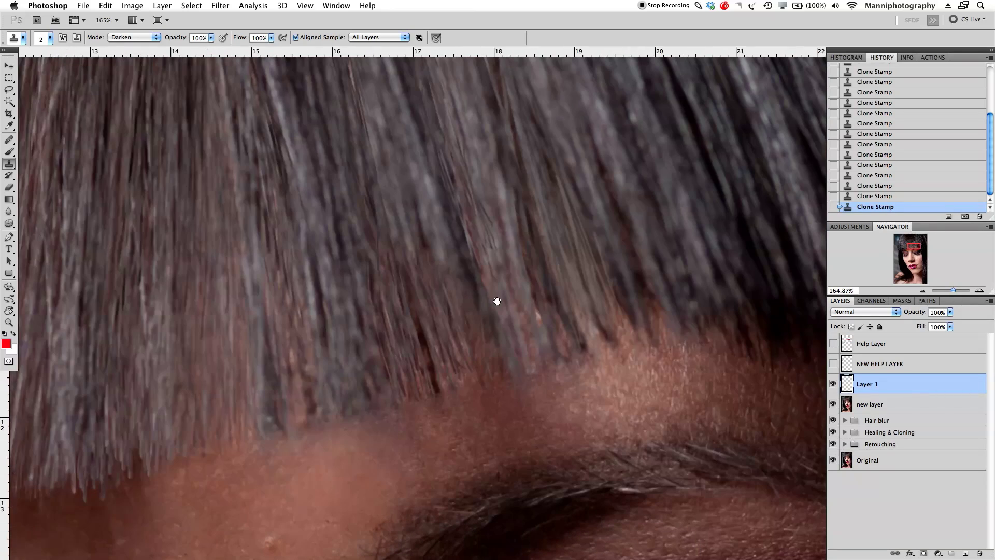
left_click_drag(486, 374, 463, 342)
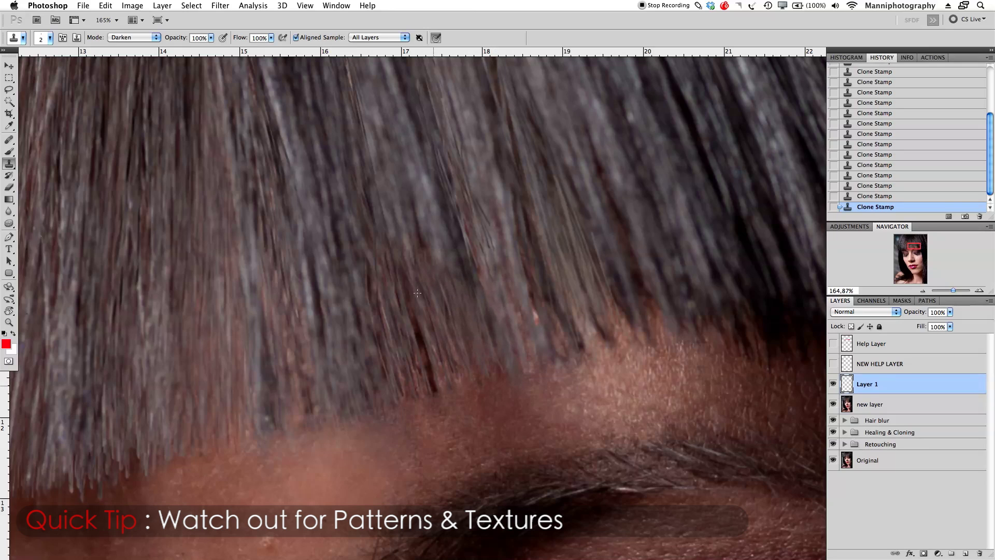
mouse_move(602, 183)
left_mouse_down()
mouse_move(553, 435)
mouse_move(379, 228)
left_mouse_up()
left_click(336, 289, "alt")
mouse_move(340, 381)
left_mouse_down()
mouse_move(331, 342)
mouse_move(309, 397)
left_mouse_up()
At 100% zoom, clone hair over the reddish gaps above the inner right-hand eyebrow, enlarging the brush to 7 pixels.
key("z")
left_click_drag(392, 373, 422, 343)
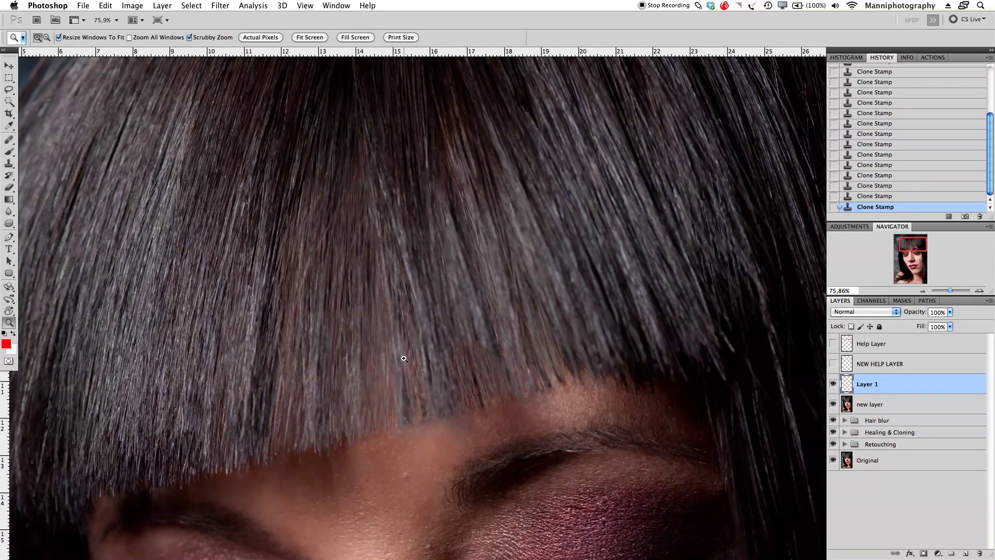
key("super+space")
left_click(368, 371, "super")
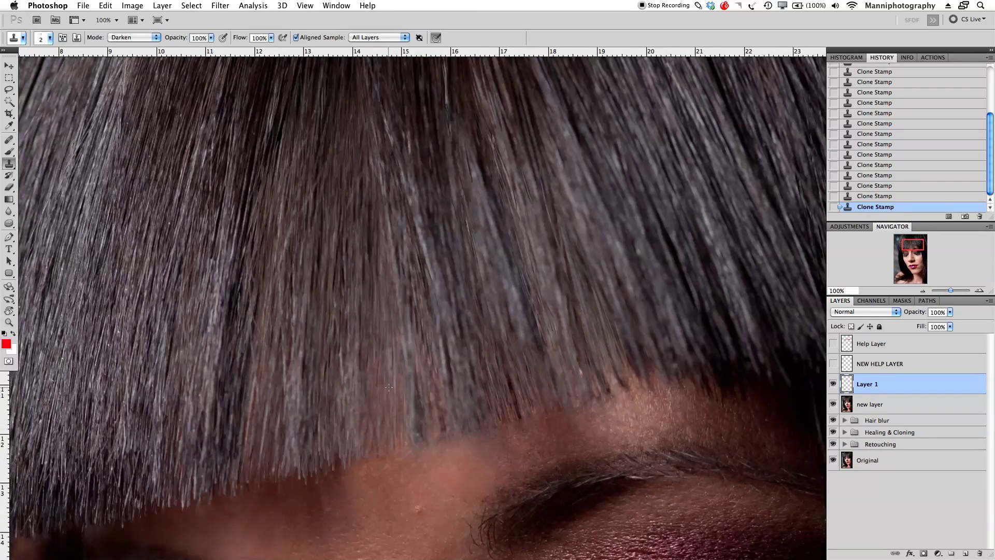
left_click(373, 373)
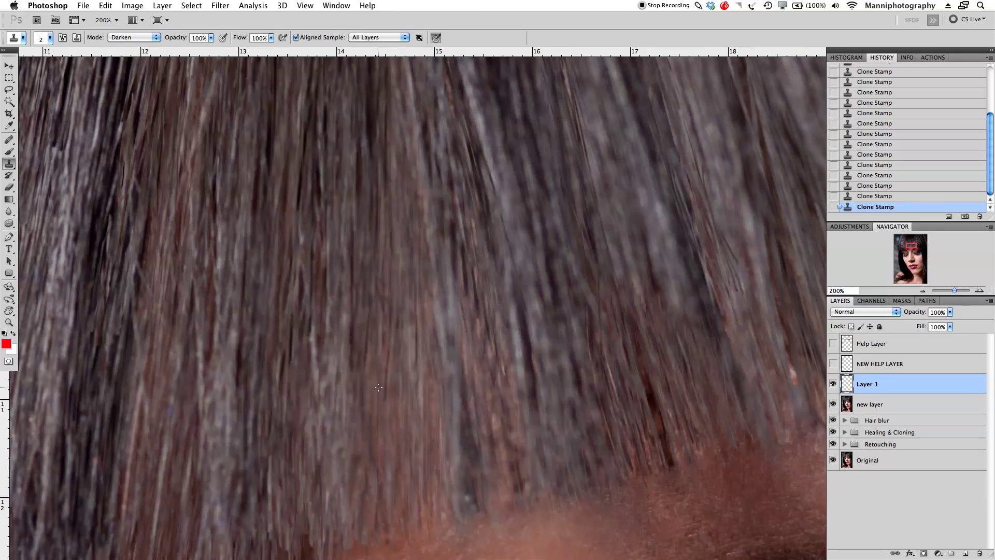
left_click_drag(956, 292, 945, 292)
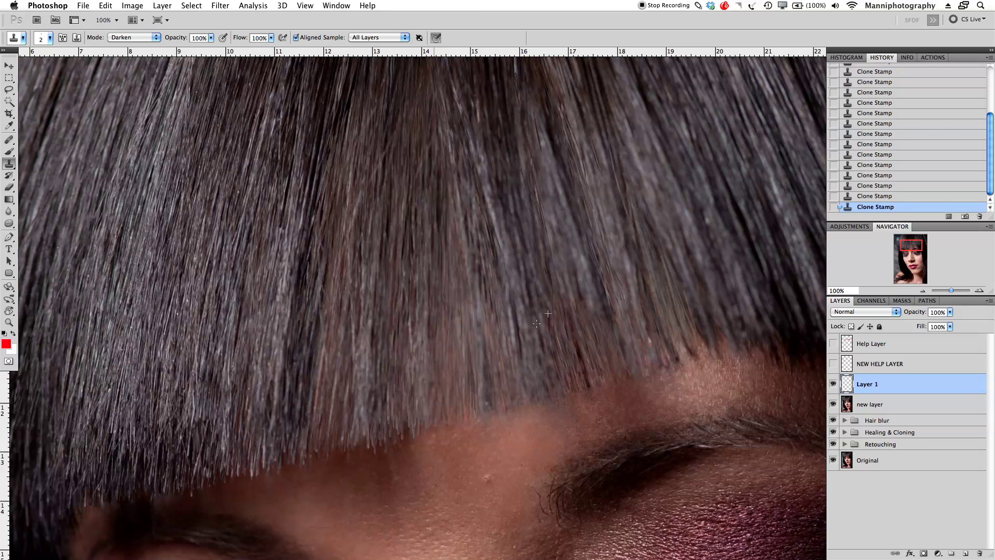
left_click_drag(500, 407, 498, 380)
key("bracketright")
key("bracketright")
mouse_move(565, 298)
left_mouse_down()
mouse_move(591, 381)
mouse_move(594, 363)
left_mouse_up()
mouse_move(599, 292)
left_mouse_down()
mouse_move(617, 334)
mouse_move(594, 248)
mouse_move(610, 334)
left_mouse_up()
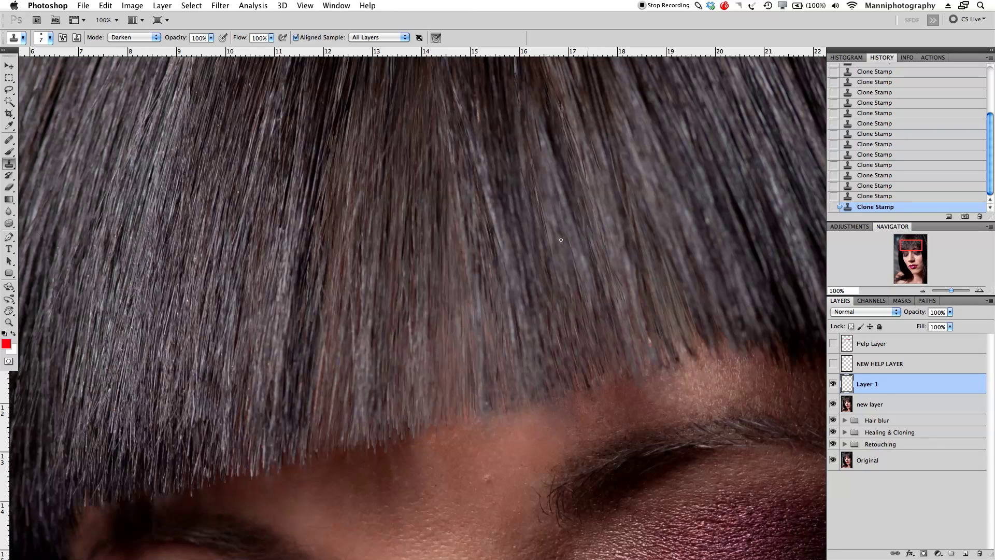
Lower the Clone Stamp opacity to 49% and blend the hair in the right half of the fringe with a 7-pixel brush.
left_click_drag(180, 39, 155, 40)
key("bracketleft")
key("bracketleft")
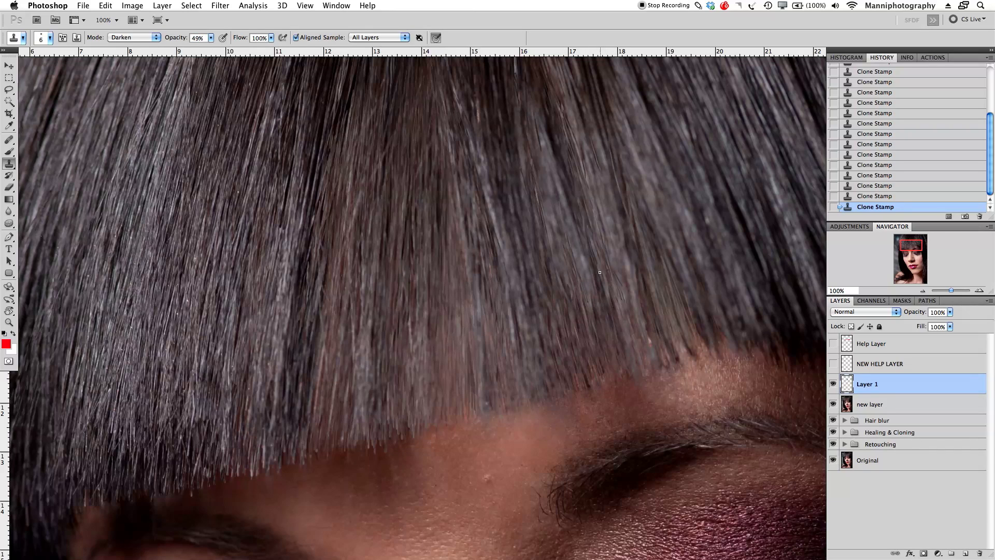
key("bracketright")
left_click_drag(548, 230, 553, 249)
mouse_move(552, 203)
left_mouse_down()
mouse_move(565, 281)
mouse_move(582, 252)
mouse_move(566, 195)
left_mouse_up()
mouse_move(638, 332)
left_mouse_down()
mouse_move(626, 288)
mouse_move(643, 336)
left_mouse_up()
left_click_drag(640, 227, 668, 285)
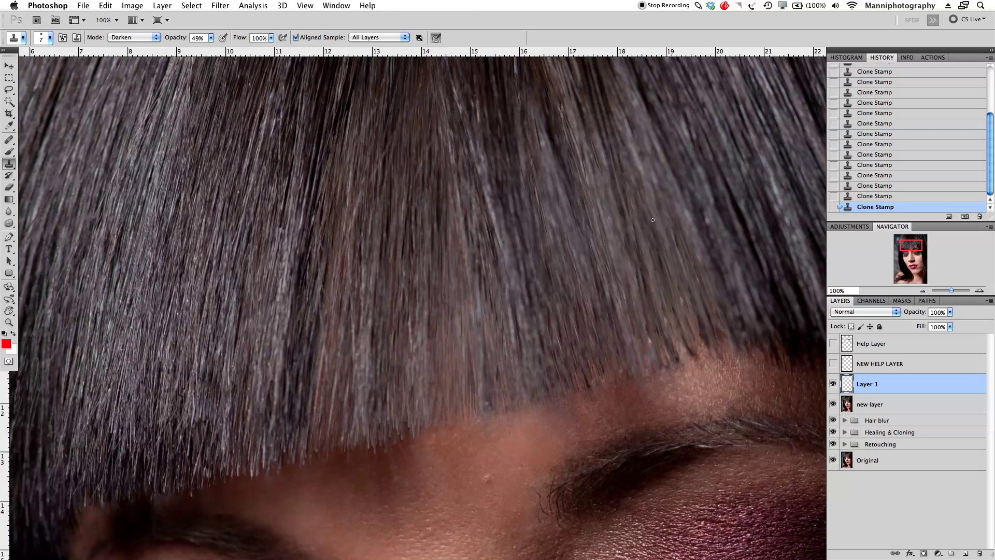
left_click_drag(678, 255, 657, 234)
Clone softly over the uneven reddish and light strands in the middle of the fringe at 49% opacity.
mouse_move(439, 230)
left_mouse_down()
mouse_move(424, 200)
mouse_move(419, 283)
mouse_move(412, 176)
left_mouse_up()
mouse_move(373, 295)
left_mouse_down()
mouse_move(368, 215)
mouse_move(373, 326)
left_mouse_up()
mouse_move(349, 383)
left_mouse_down()
mouse_move(346, 407)
mouse_move(344, 395)
left_mouse_up()
left_click_drag(347, 257, 355, 389)
left_click(496, 342, "alt")
left_click_drag(478, 361, 495, 337)
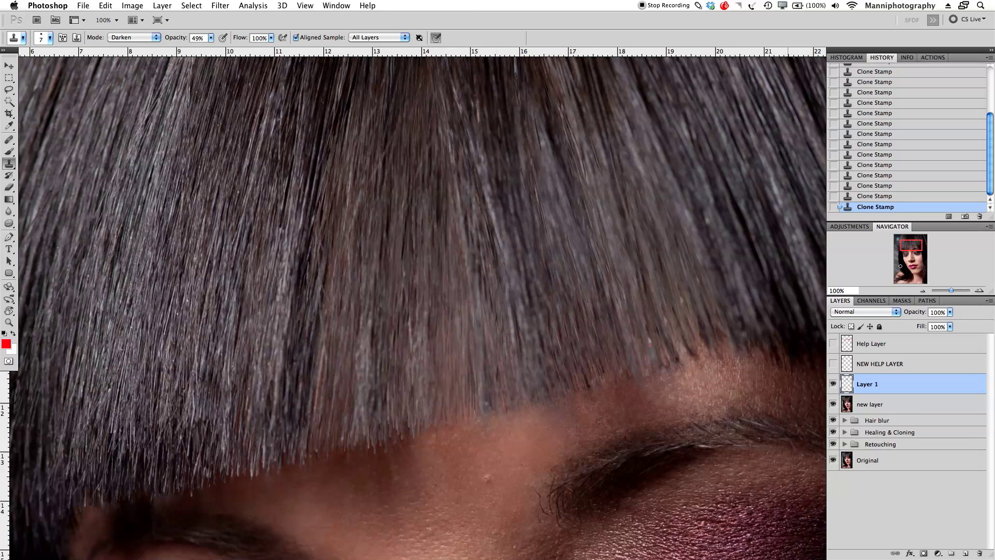
Compare the fringe before and after cloning at about 27% zoom by repeatedly hiding and showing Layer 1.
left_click_drag(960, 291, 948, 291)
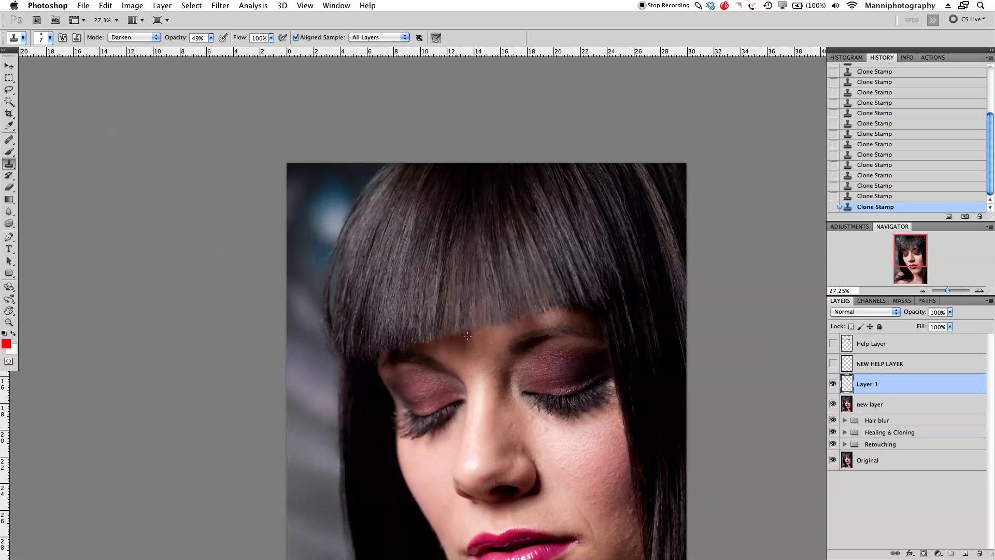
left_click(833, 384)
left_click(833, 385)
left_click(833, 384)
left_click(833, 384)
left_click(833, 384)
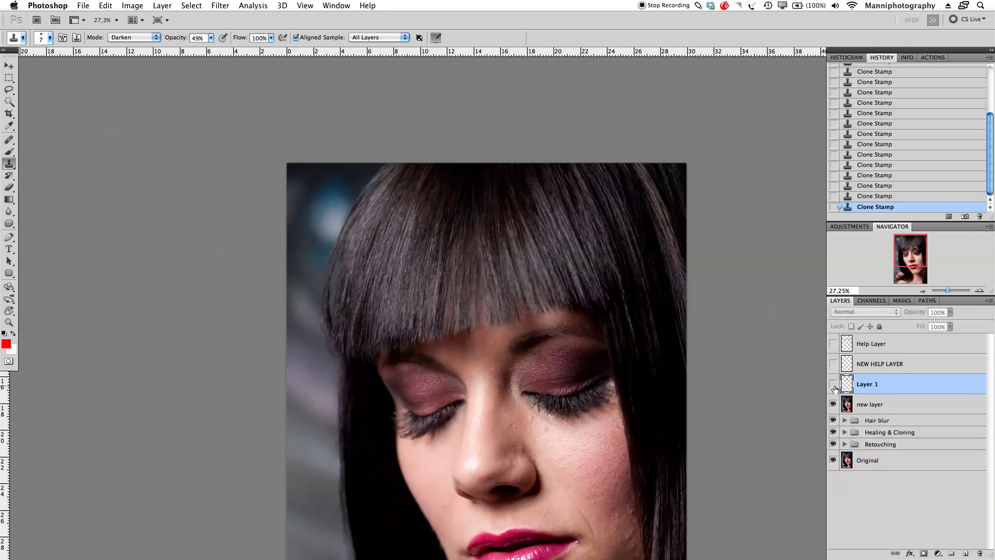
left_click(834, 386)
left_click(833, 387)
left_click(834, 385)
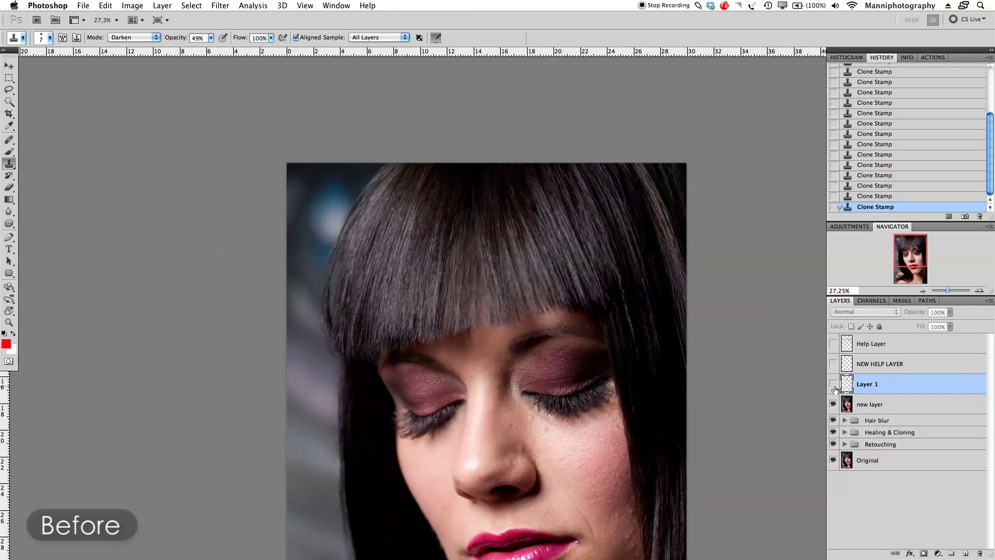
Merge Layer 1 with new layer and rename the merged layer New hair.
left_click(889, 405, "shift")
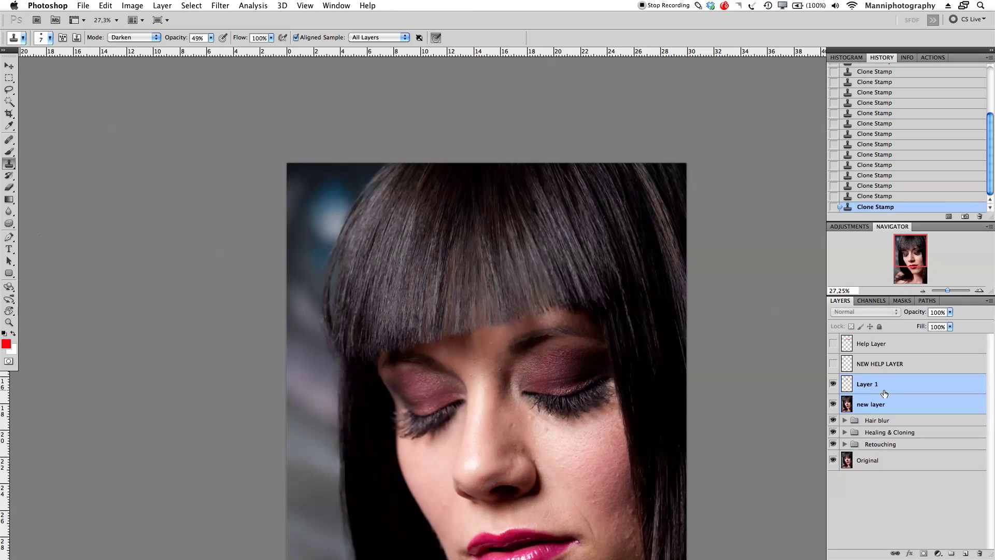
right_click(882, 401)
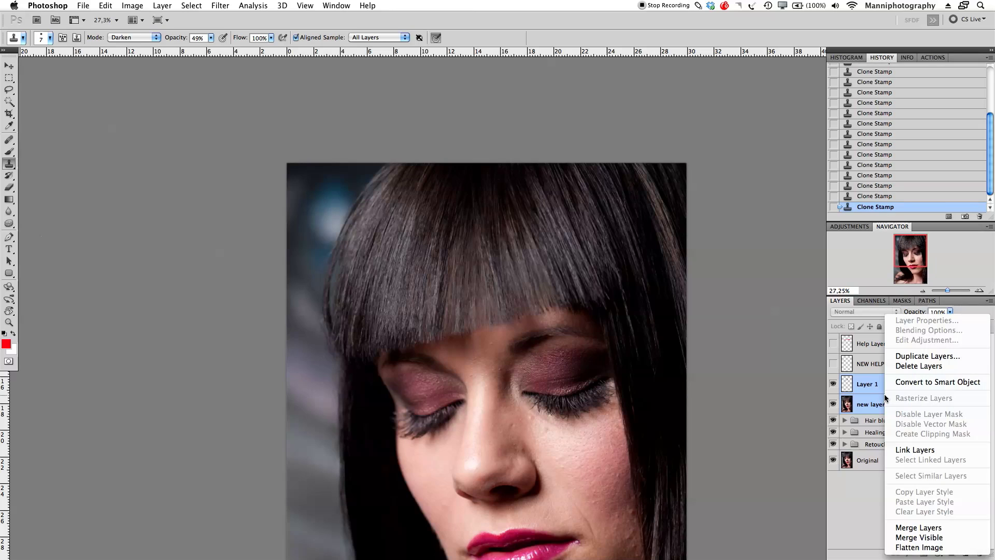
left_click(918, 528)
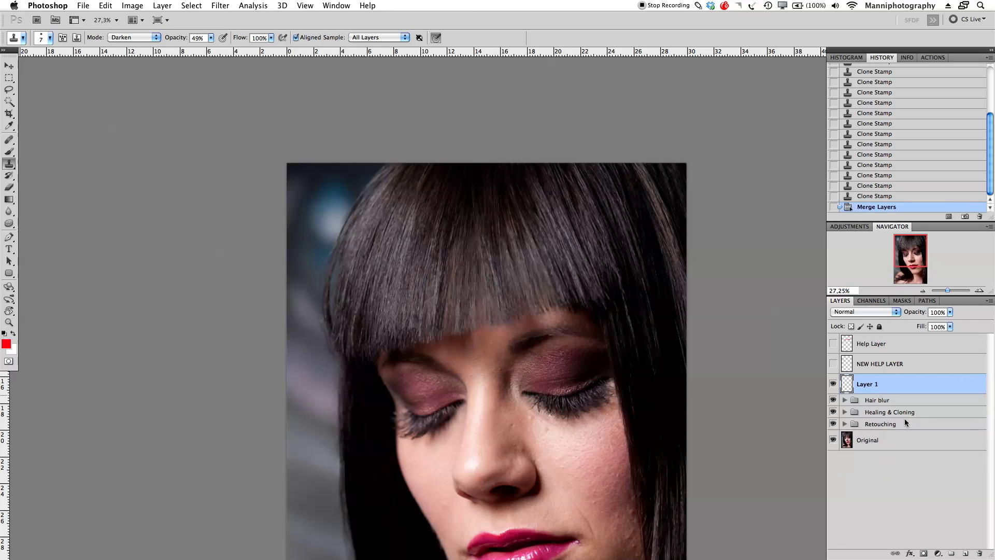
double_click(867, 385)
type("New")
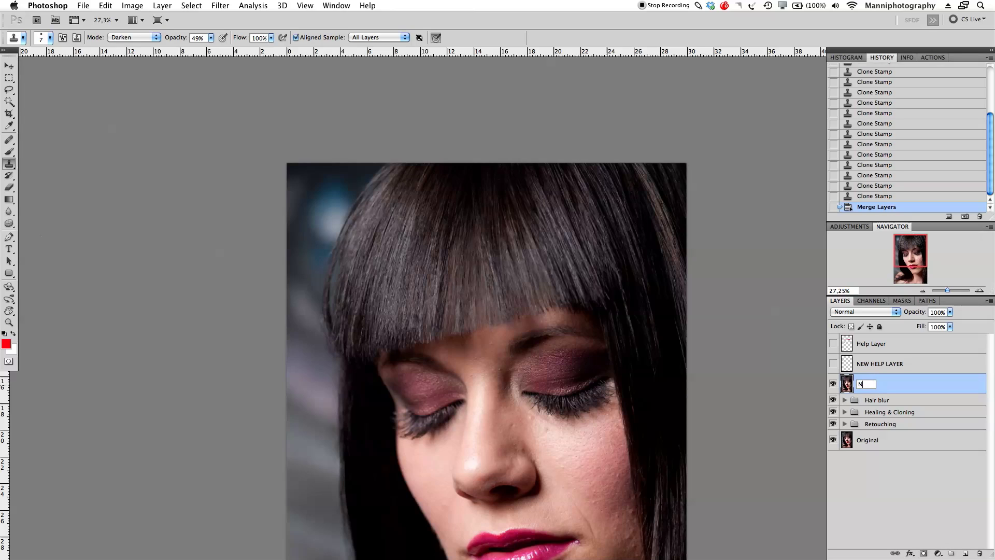
type(" hair")
key("Return")
Move the New hair layer into the Hair blur group above Hair Retouch 3 and duplicate it.
left_click(844, 401)
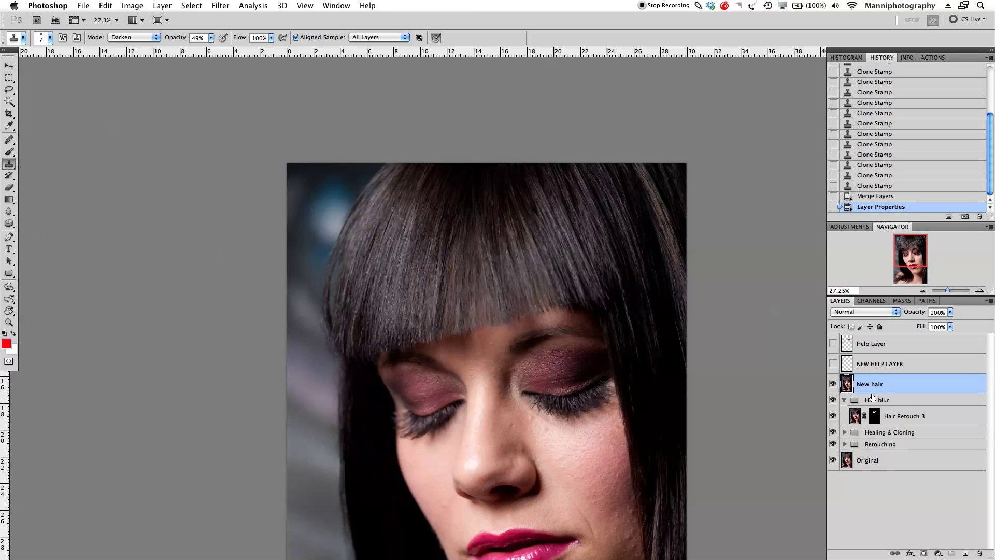
left_click_drag(854, 384, 862, 408)
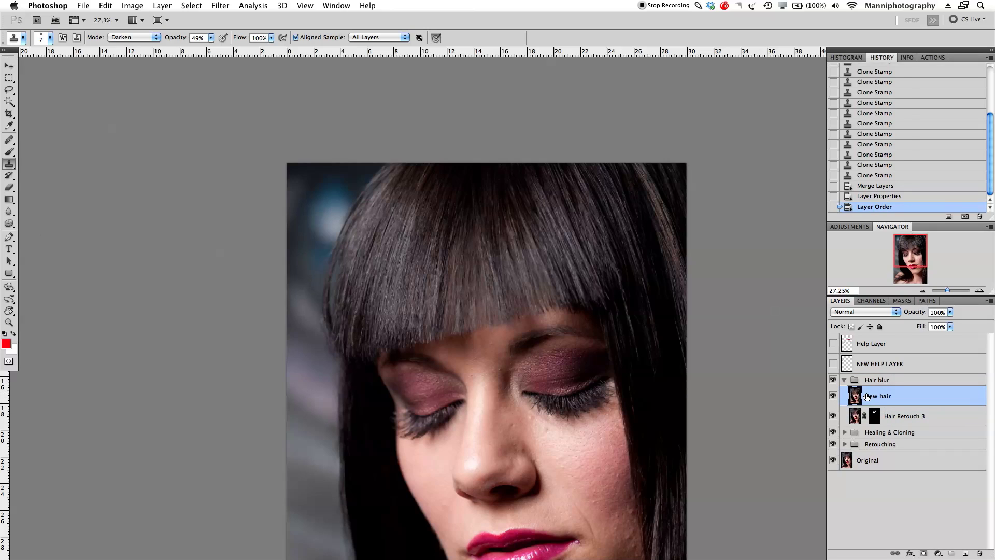
key("super+j")
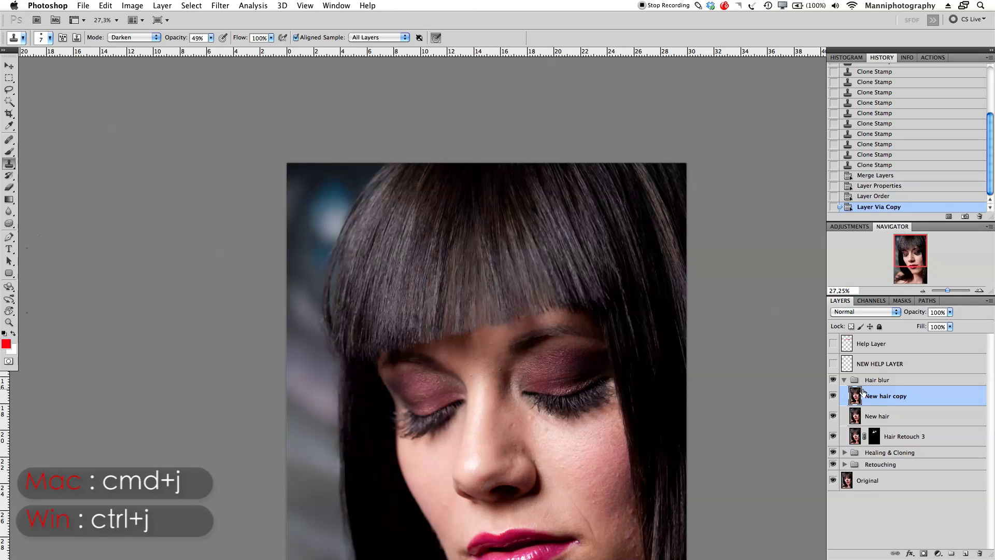
Apply a Gaussian Blur with a 0,5 pixel radius to New hair copy and add a black layer mask to it.
left_click(201, 5)
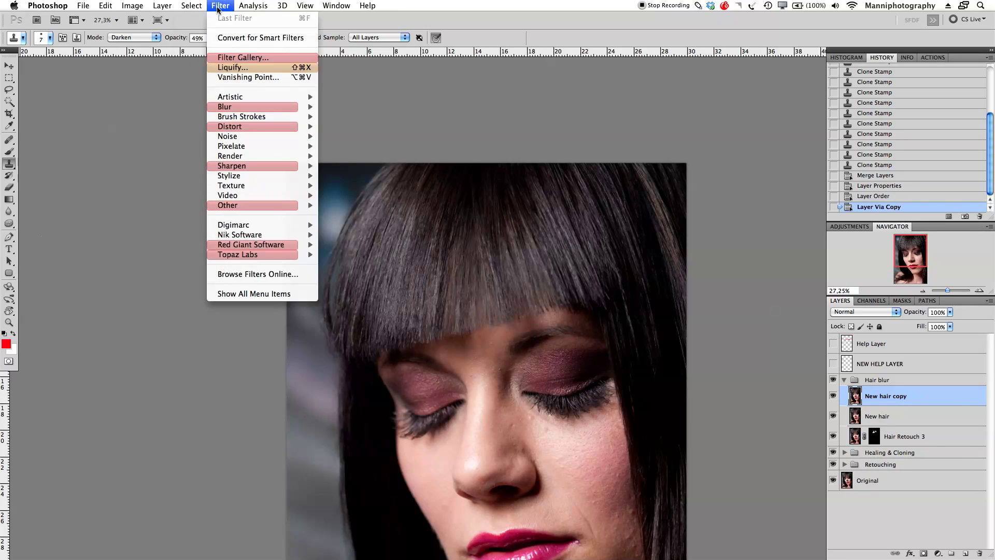
left_click(424, 292)
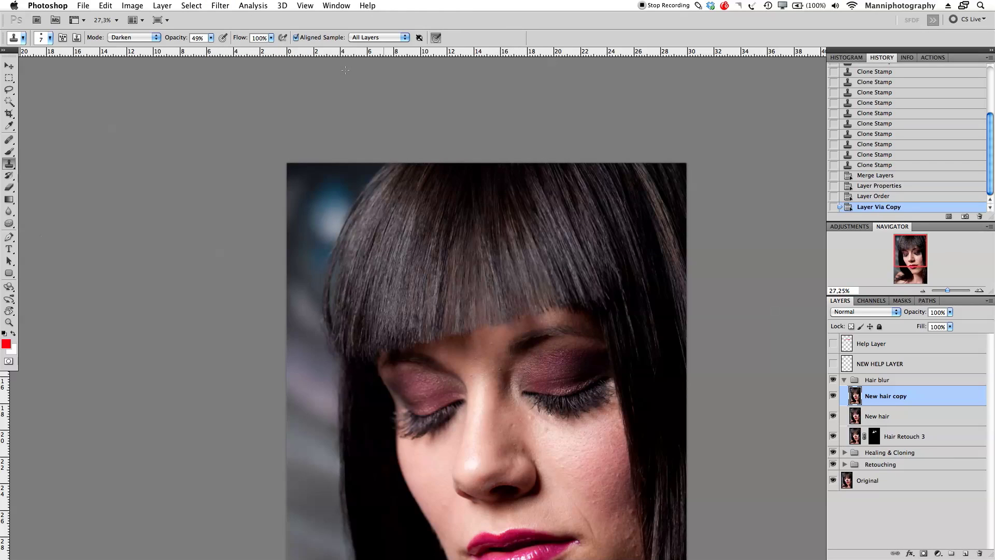
left_click(251, 5)
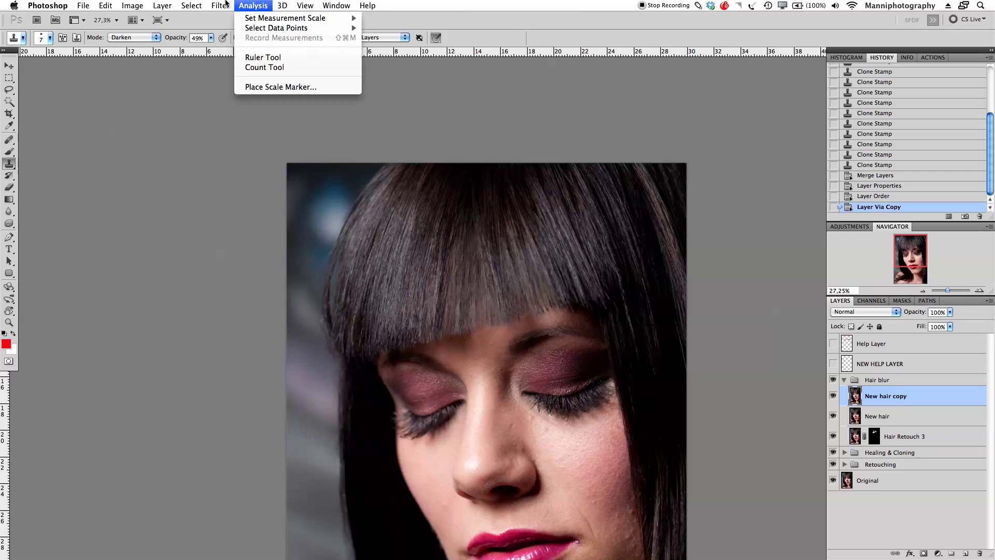
mouse_move(248, 128)
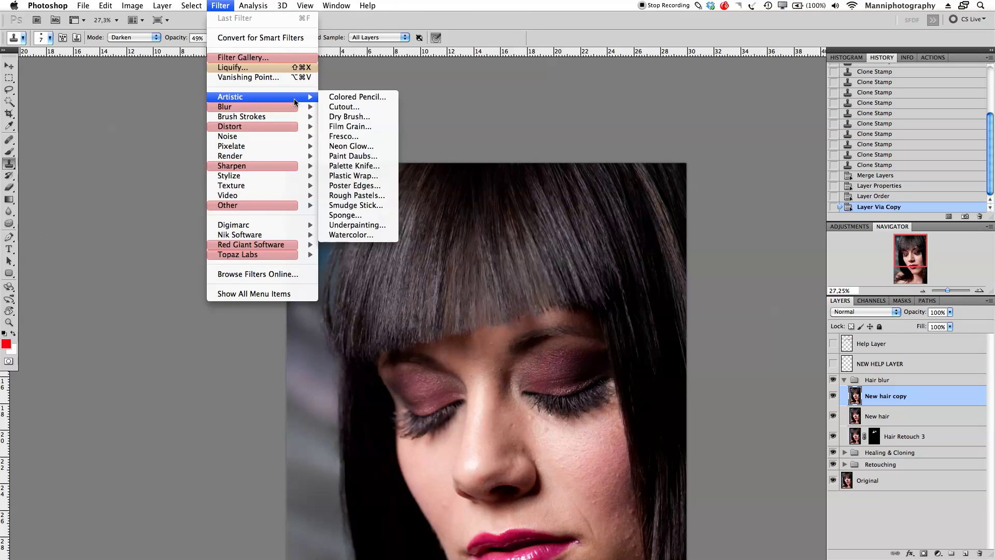
mouse_move(233, 107)
left_click(353, 146)
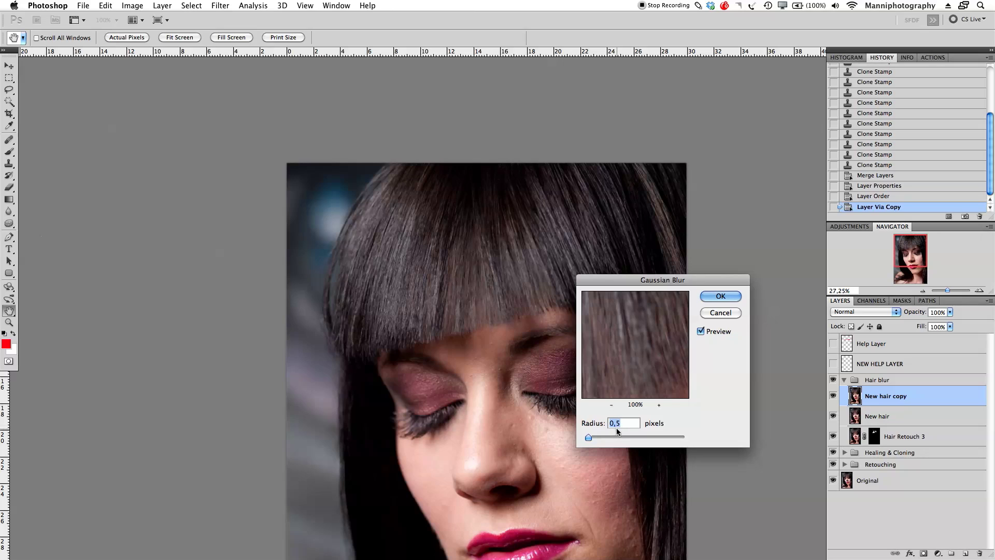
left_click(719, 296)
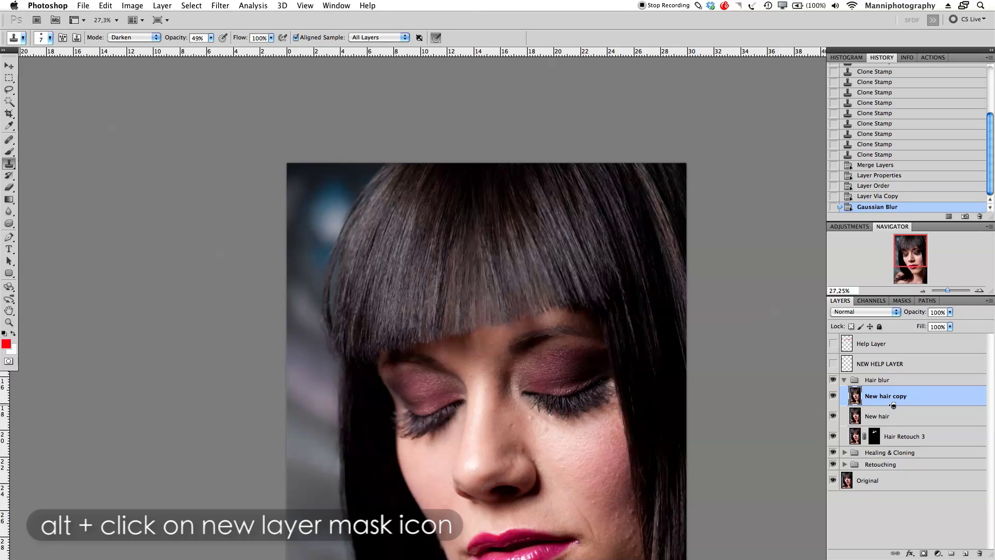
left_click(923, 554, "alt")
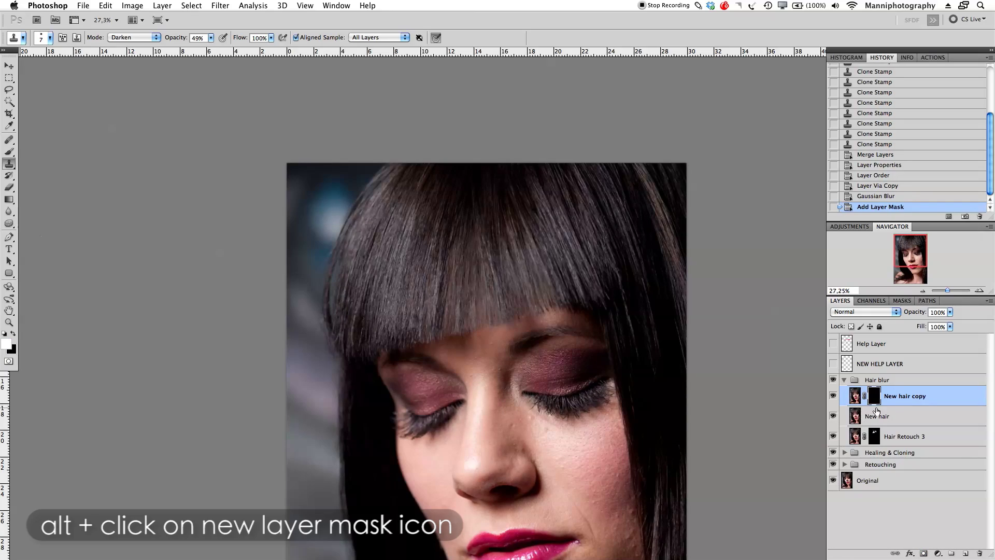
Switch to the Brush tool with white at 100% opacity and enlarge the brush to 200 px.
left_click_drag(950, 290, 948, 291)
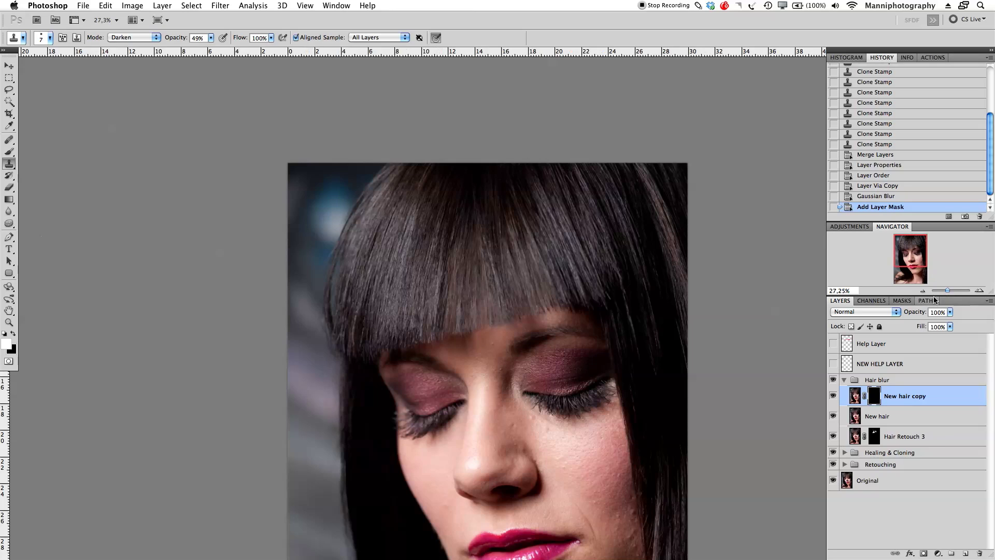
key("b")
key("bracketright")
key("bracketright")
key("bracketright")
key("bracketright")
key("bracketright")
key("bracketright")
key("bracketright")
key("bracketright")
key("bracketright")
key("bracketright")
key("bracketright")
key("bracketright")
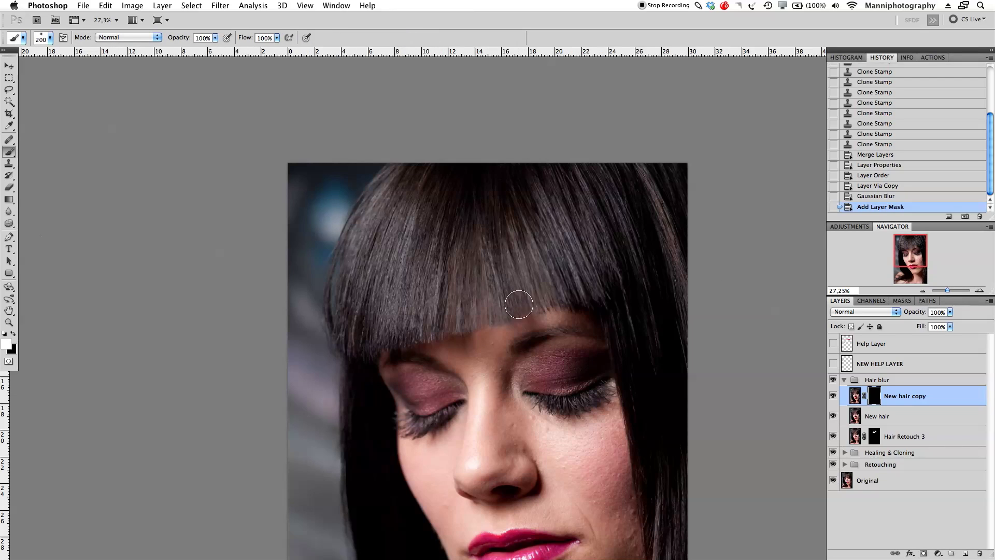
Try resizing the brush up to 700 px over the fringe and shrink it back to 200 px.
mouse_move(483, 301)
left_mouse_down()
mouse_move(505, 335)
mouse_move(490, 299)
left_mouse_up()
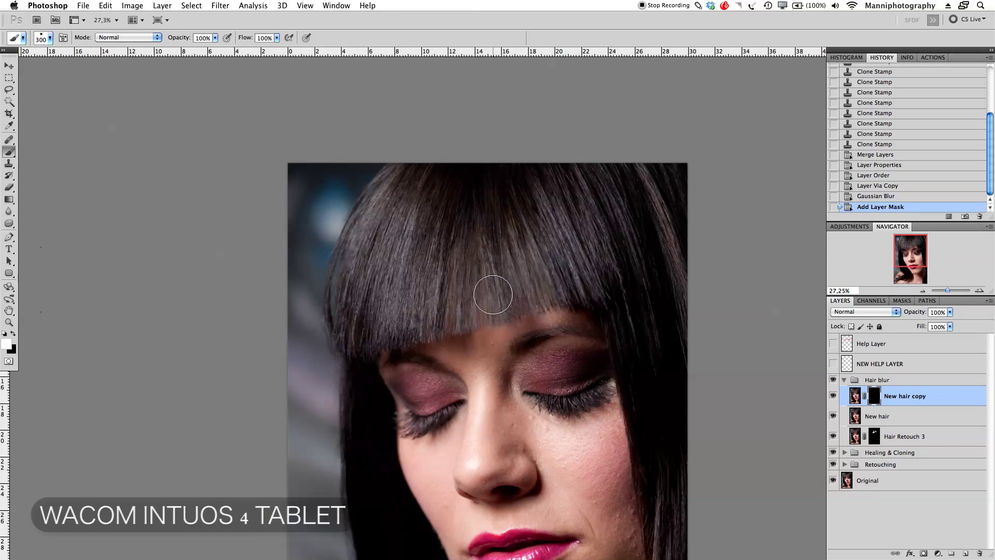
key("bracketright")
key("bracketright")
key("bracketright")
key("bracketright")
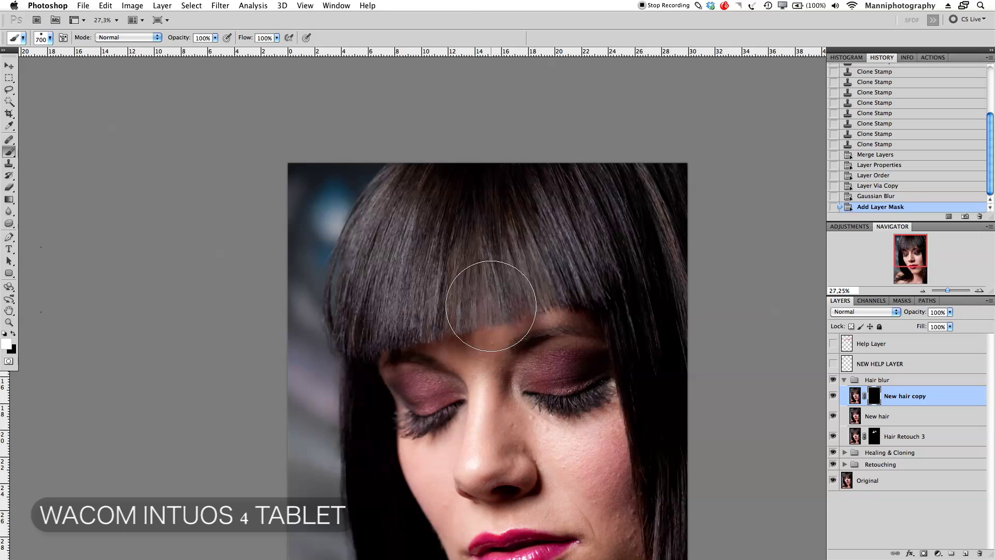
key("bracketleft")
key("bracketleft")
key("bracketleft")
key("bracketleft")
key("bracketleft")
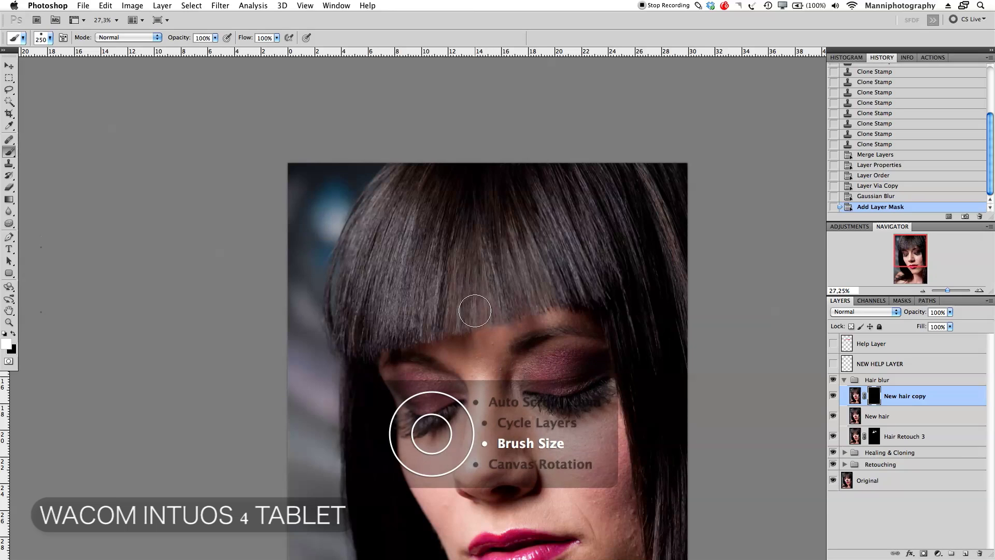
key("bracketleft")
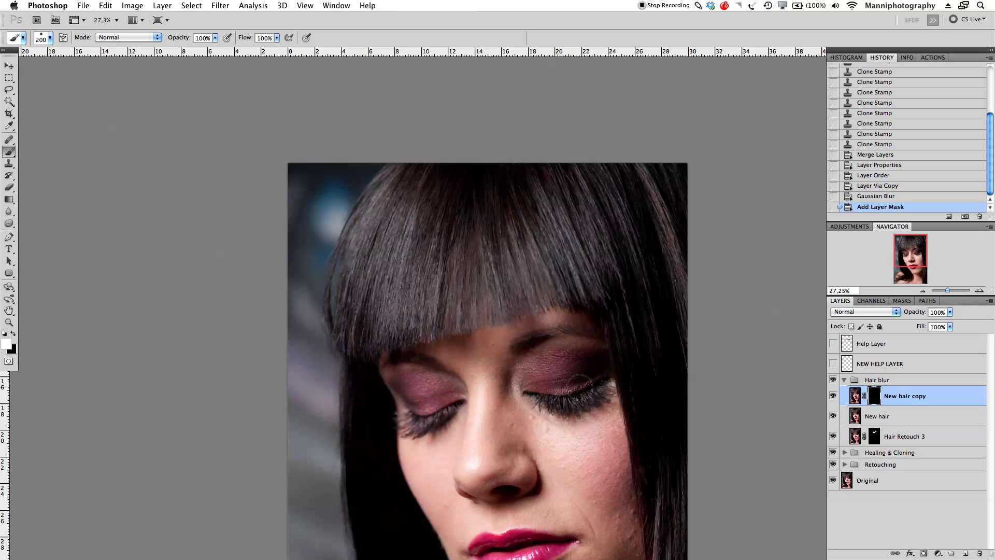
Try painting white along the fringe's lower edge on the New hair copy mask, and mask that area out again with black.
left_click_drag(365, 340, 464, 317)
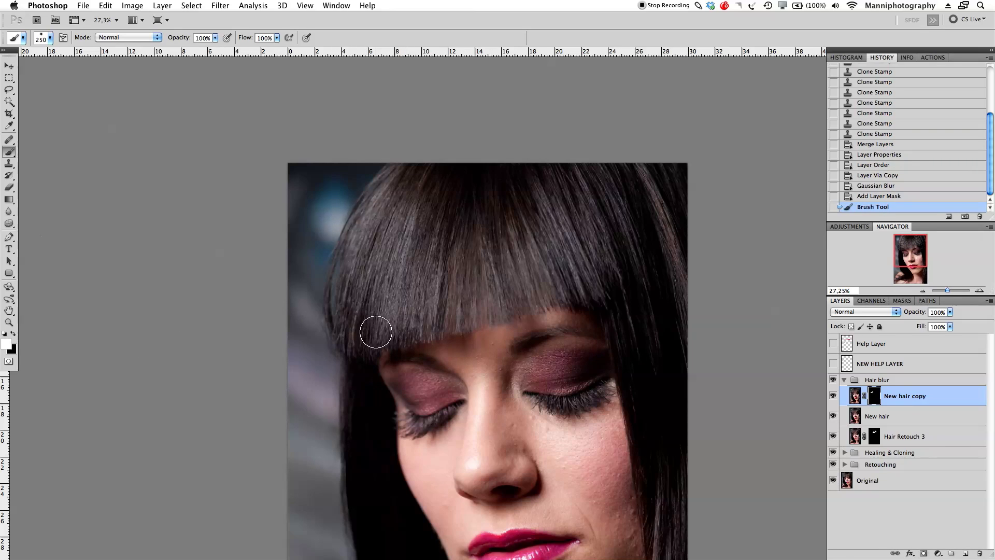
key("x")
mouse_move(379, 335)
left_mouse_down()
mouse_move(400, 340)
mouse_move(369, 320)
left_mouse_up()
left_click(394, 331)
left_click(400, 293)
left_click(362, 321)
left_click(389, 321)
left_click(372, 318)
key("x")
key("x")
mouse_move(355, 325)
left_mouse_down()
mouse_move(406, 333)
mouse_move(428, 286)
left_mouse_up()
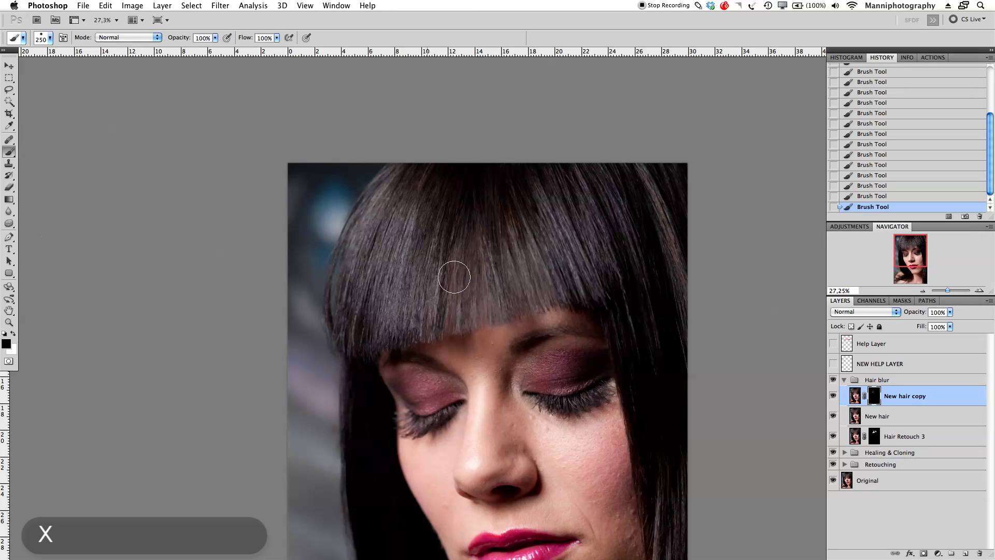
Paint white over the whole fringe on the New hair copy mask with a 400 px brush to reveal the blur.
key("x")
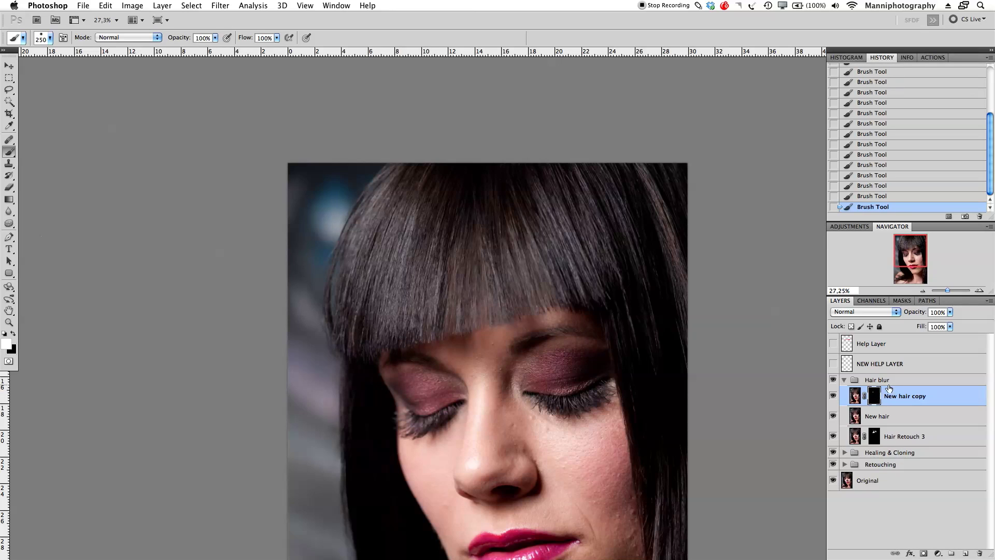
key("]")
key("]")
mouse_move(449, 318)
left_mouse_down()
mouse_move(455, 287)
mouse_move(466, 301)
mouse_move(477, 287)
mouse_move(491, 322)
mouse_move(534, 288)
mouse_move(571, 308)
mouse_move(515, 238)
left_mouse_up()
left_click_drag(961, 289, 949, 290)
left_click_drag(654, 264, 544, 481)
mouse_move(491, 155)
left_mouse_down()
mouse_move(515, 152)
mouse_move(399, 256)
mouse_move(353, 158)
left_mouse_up()
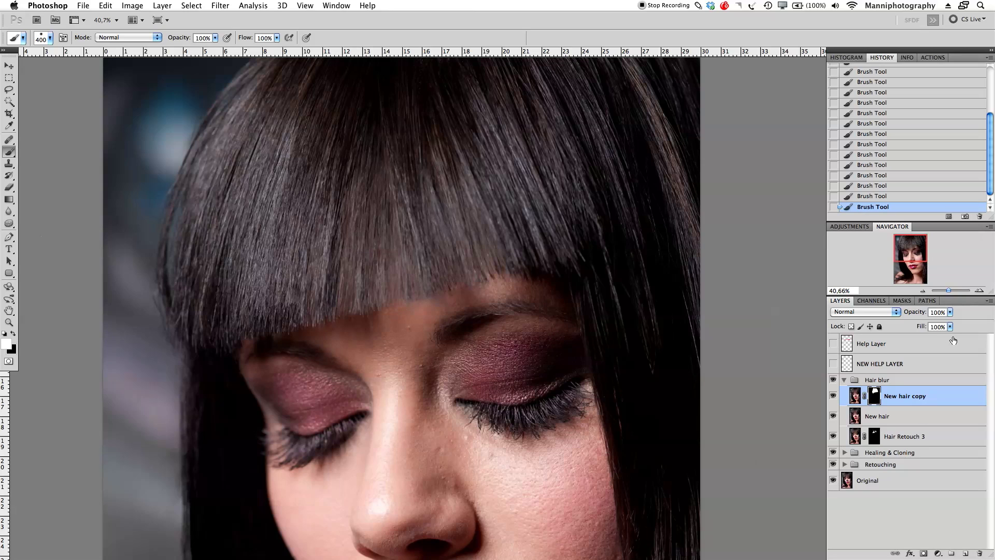
Set the New hair copy layer's opacity to 70% and collapse the Hair blur group.
left_click_drag(920, 313, 911, 312)
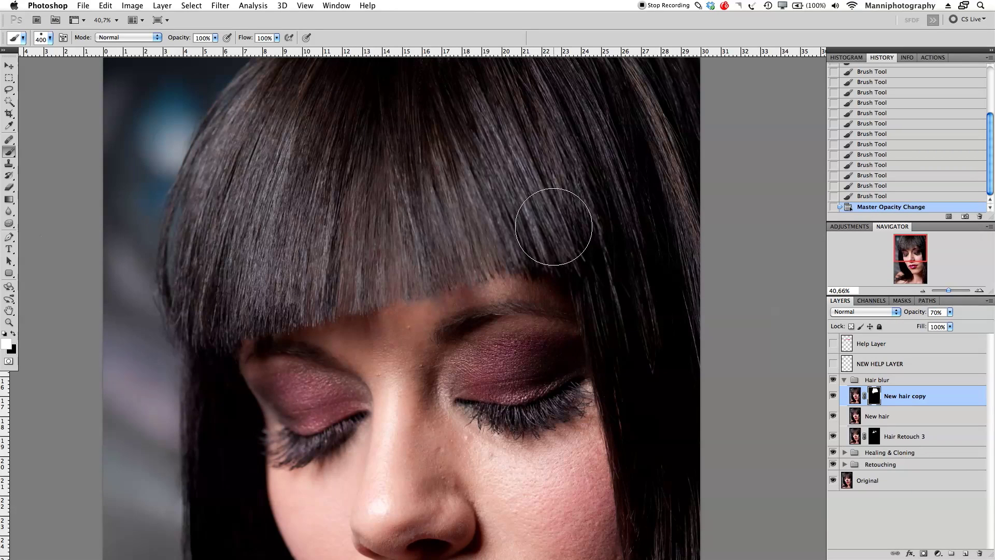
left_click_drag(948, 292, 947, 292)
left_click_drag(686, 300, 640, 325)
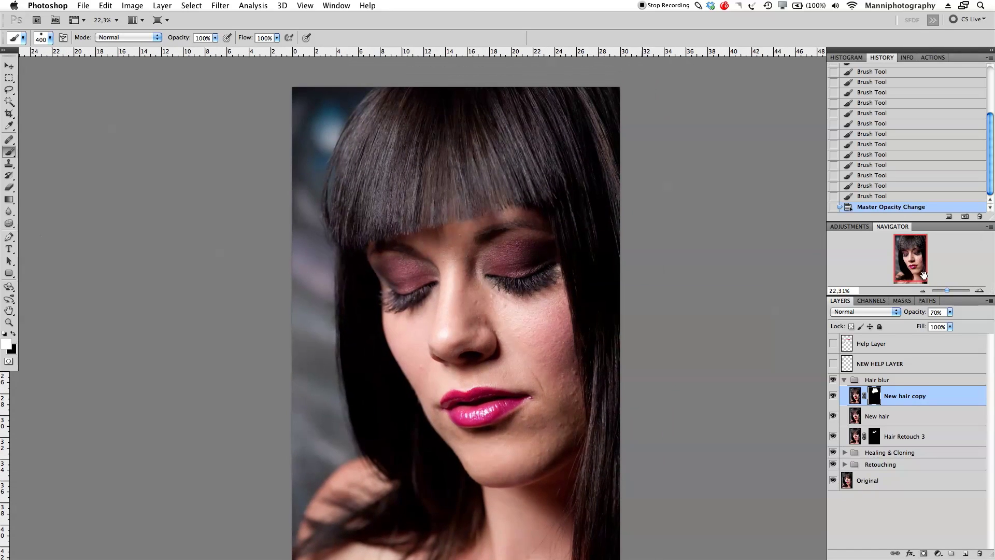
scroll(700, 342, "down", 1)
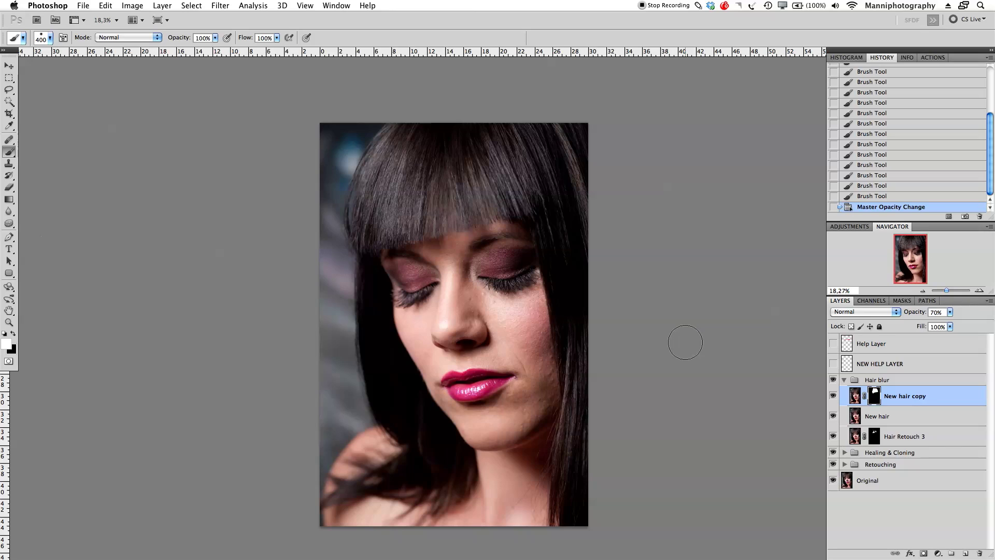
left_click(844, 381)
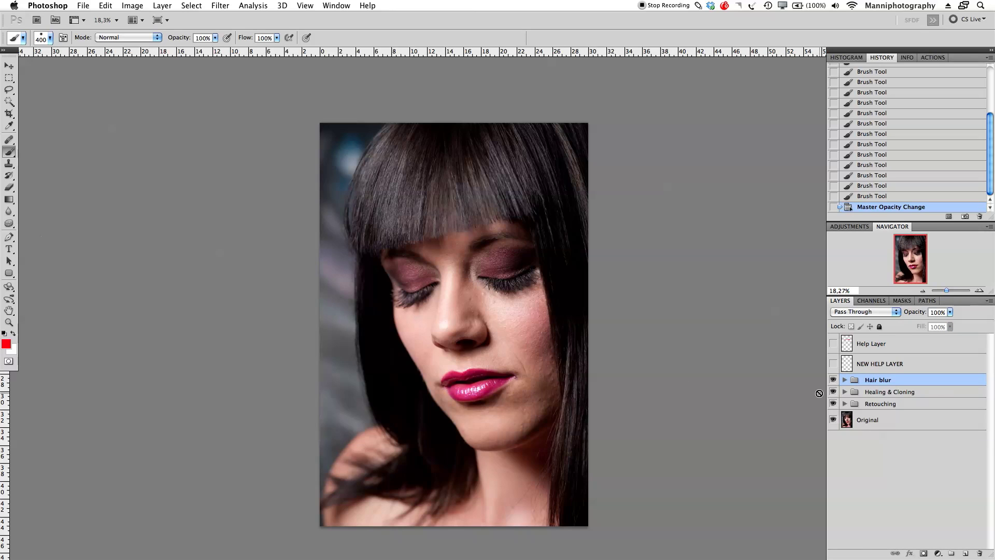
Compare the retouched hair with the marked problem areas by toggling Help Layer, NEW HELP LAYER and the Hair blur group.
left_click(833, 367)
left_click(832, 344)
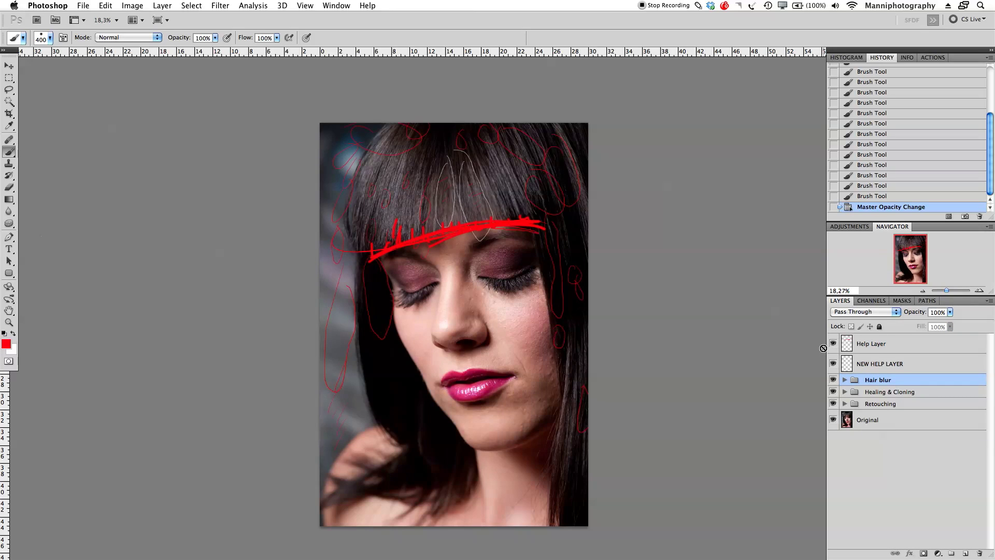
left_click(833, 344)
left_click(833, 364)
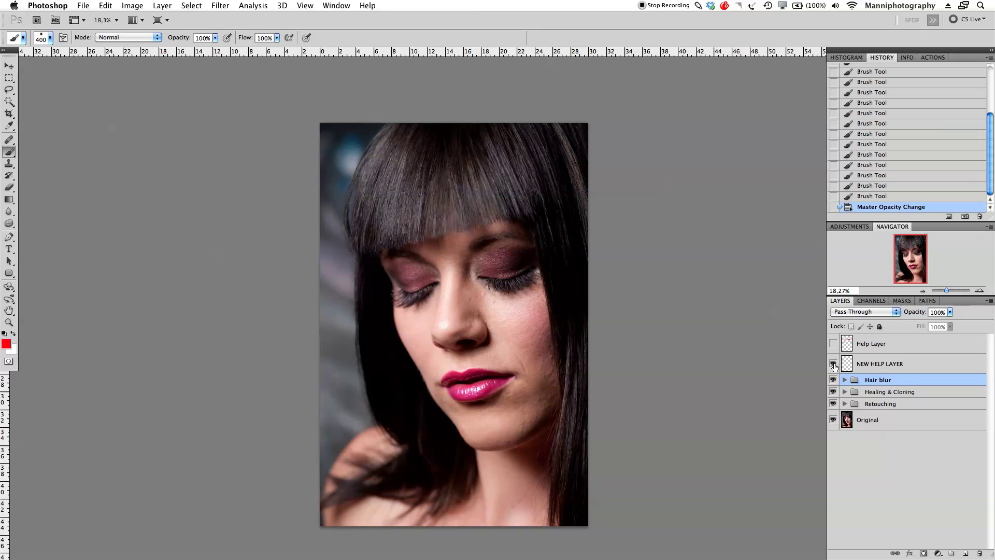
left_click(834, 364)
left_click(833, 344)
left_click(833, 363)
left_click(833, 379)
left_click(833, 380)
left_click(833, 344)
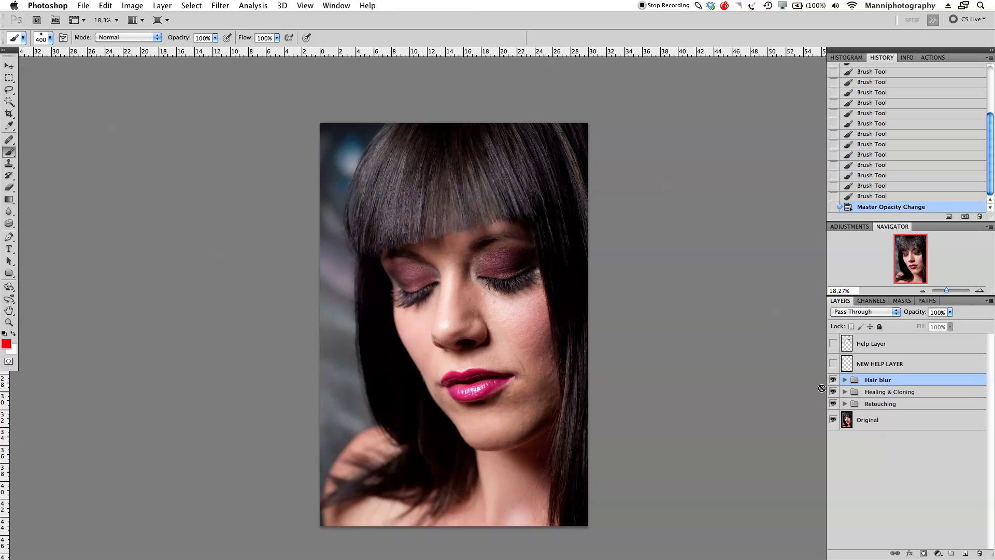